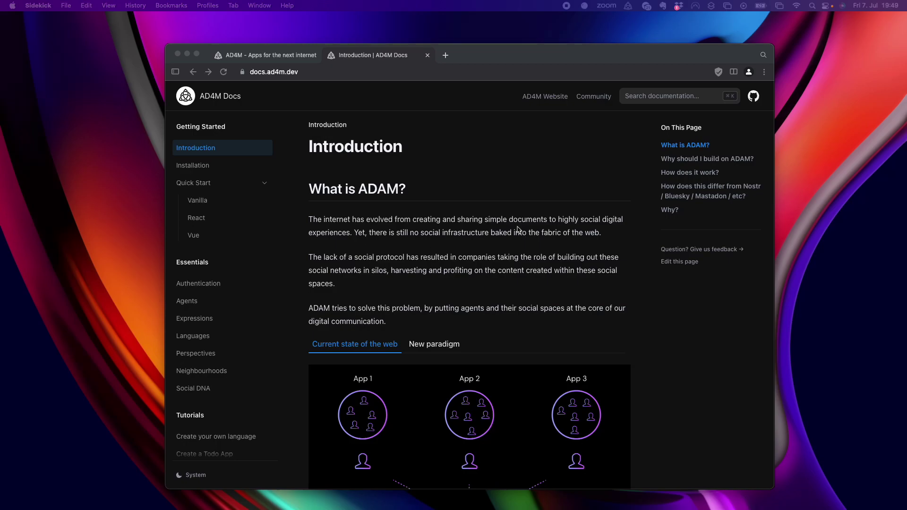
Read the "What is ADAM?" section of the AD4M docs introduction, including the "Current state of the web" diagram
scroll(518, 229, down, 2)
scroll(516, 229, down, 2)
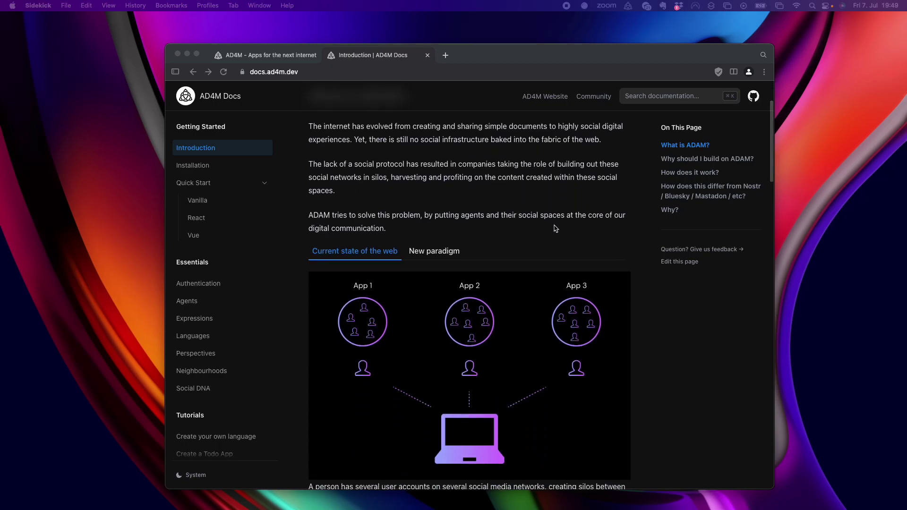
scroll(555, 229, down, 2)
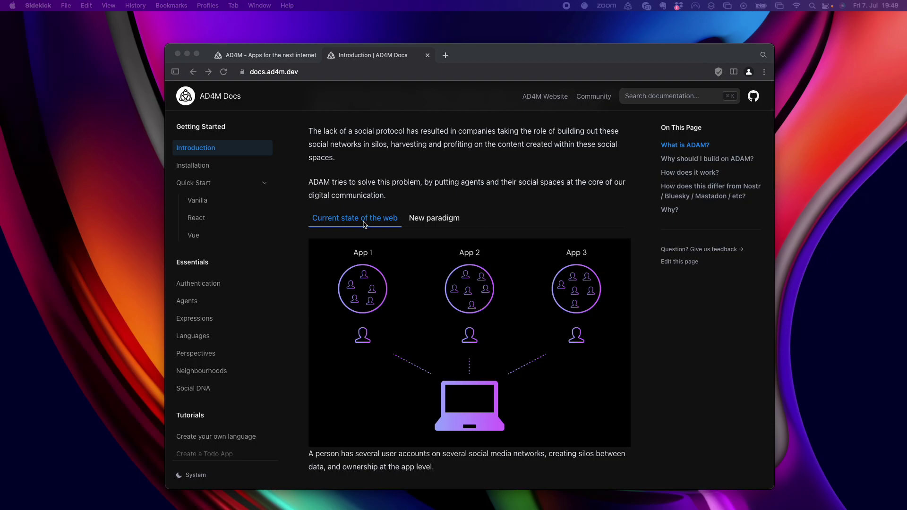
scroll(417, 240, down, 2)
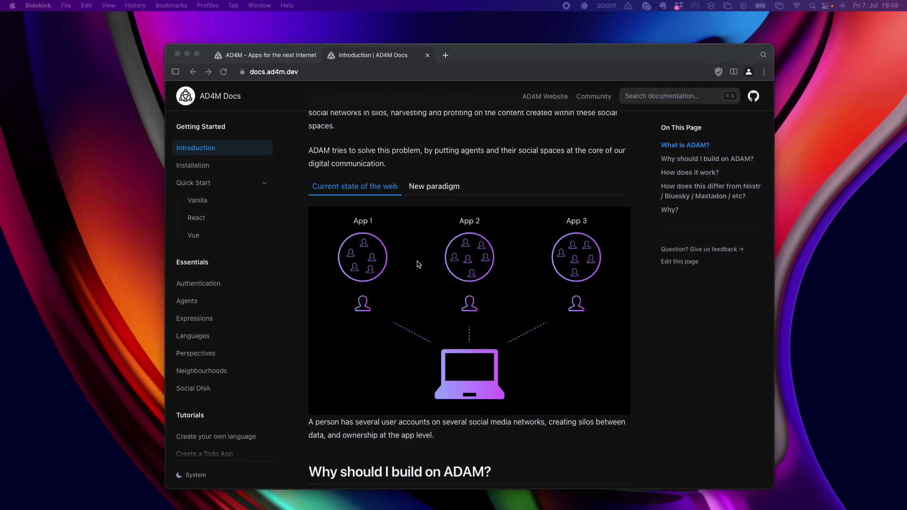
scroll(466, 300, up, 2)
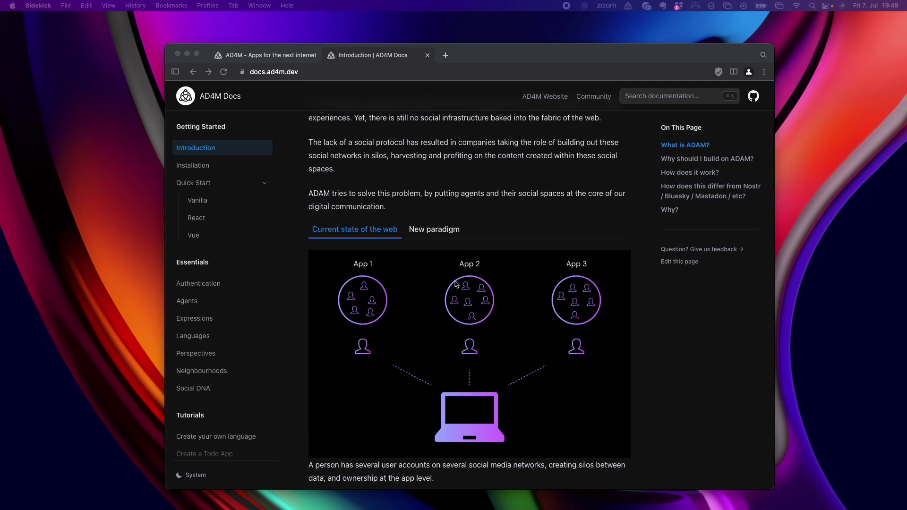
Show the "New paradigm" diagram and examine how apps, social spaces and the agent are connected
click(439, 230)
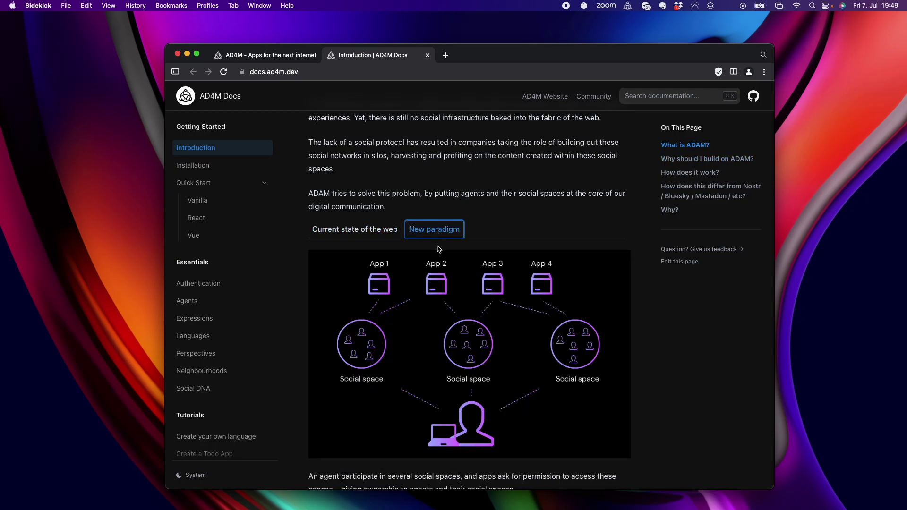
scroll(494, 248, down, 1)
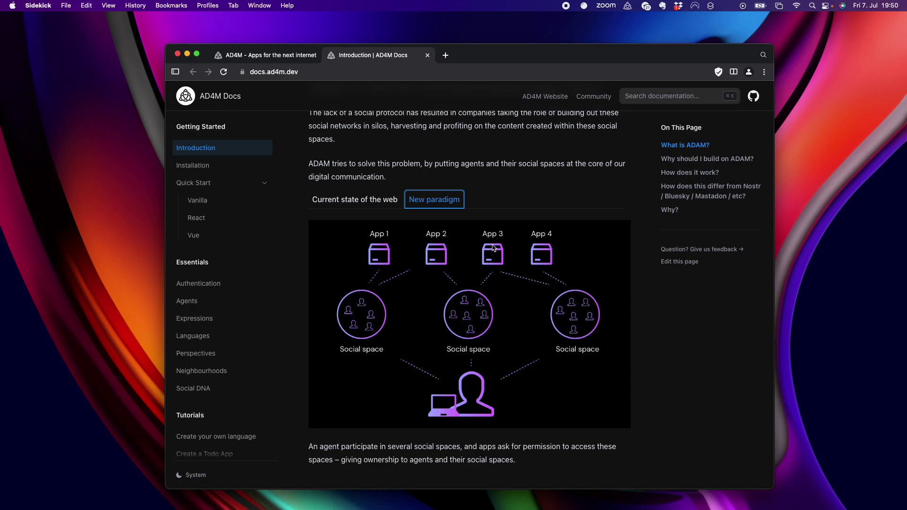
scroll(494, 247, down, 1)
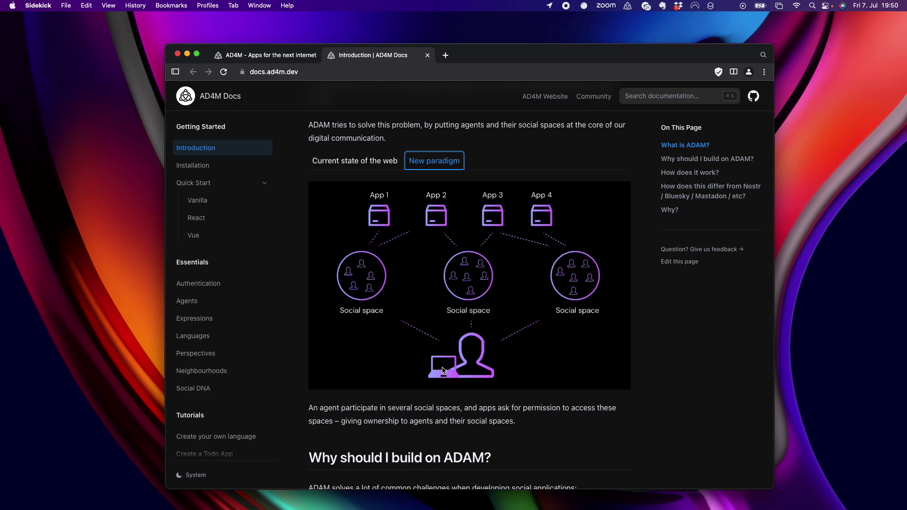
scroll(444, 371, up, 1)
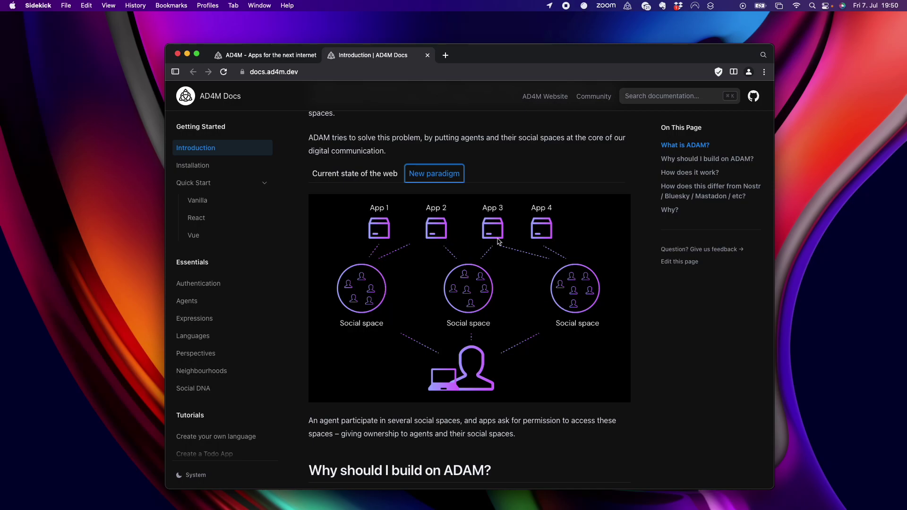
scroll(483, 250, up, 1)
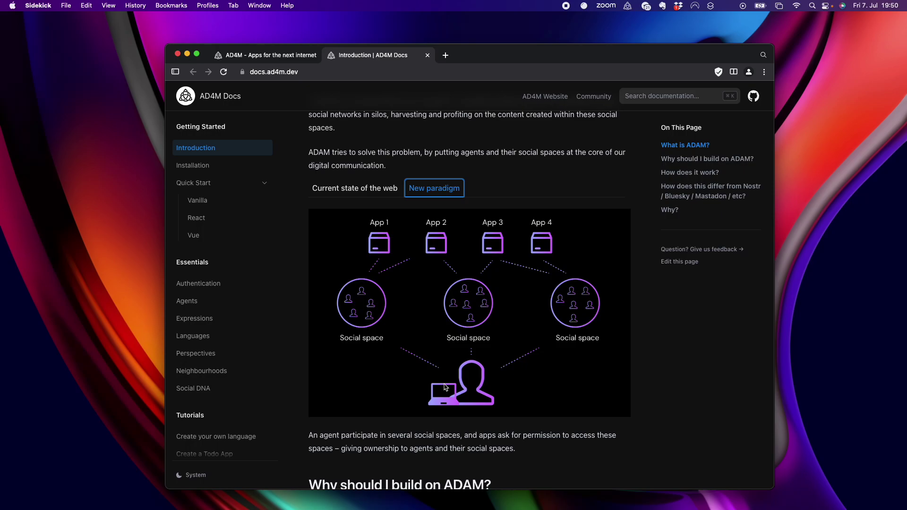
scroll(469, 363, down, 2)
scroll(470, 363, up, 2)
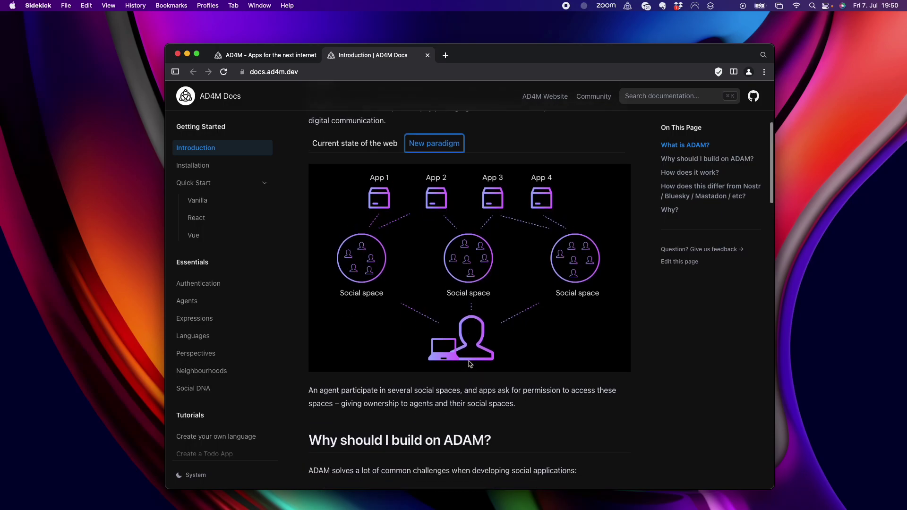
Open the AD4M launcher to check its connected apps, and close it again
click(628, 6)
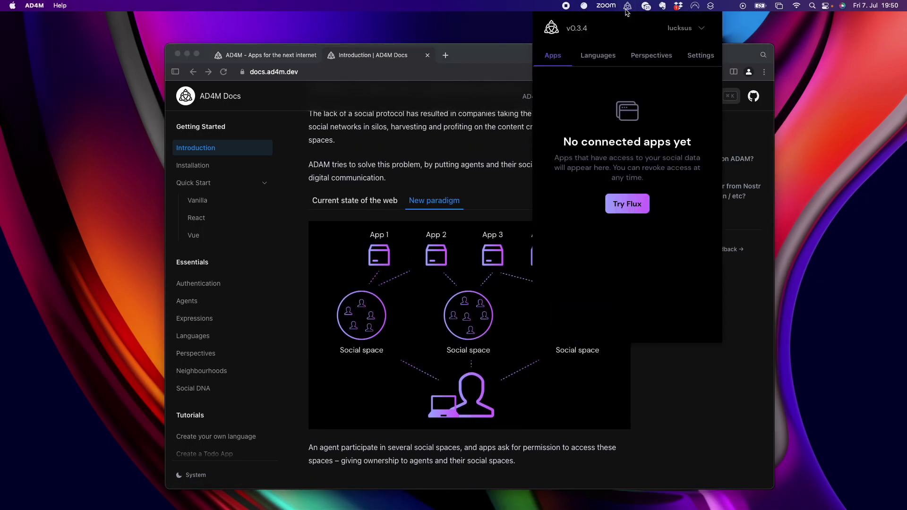
click(627, 9)
click(626, 9)
Bring the Flux window into view, connect Flux to AD4M and authorize its access to the AD4M data
click(811, 117)
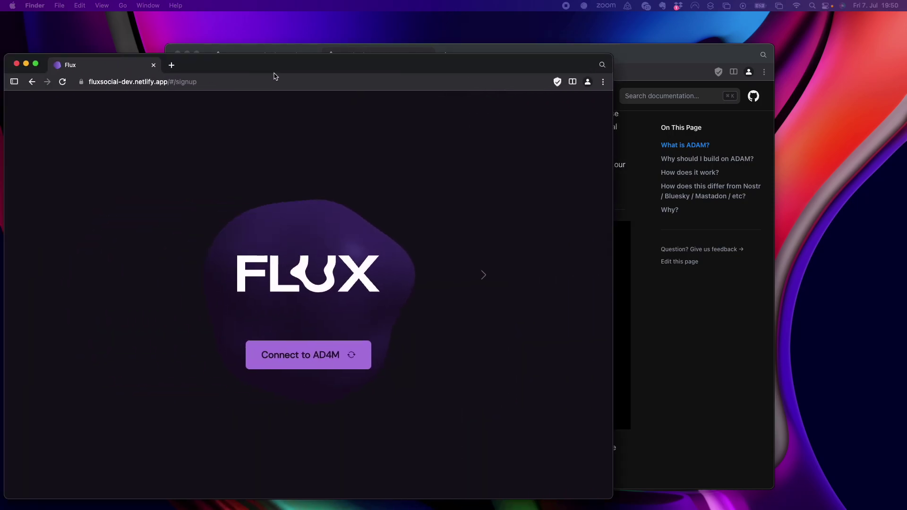
drag(276, 76, 389, 62)
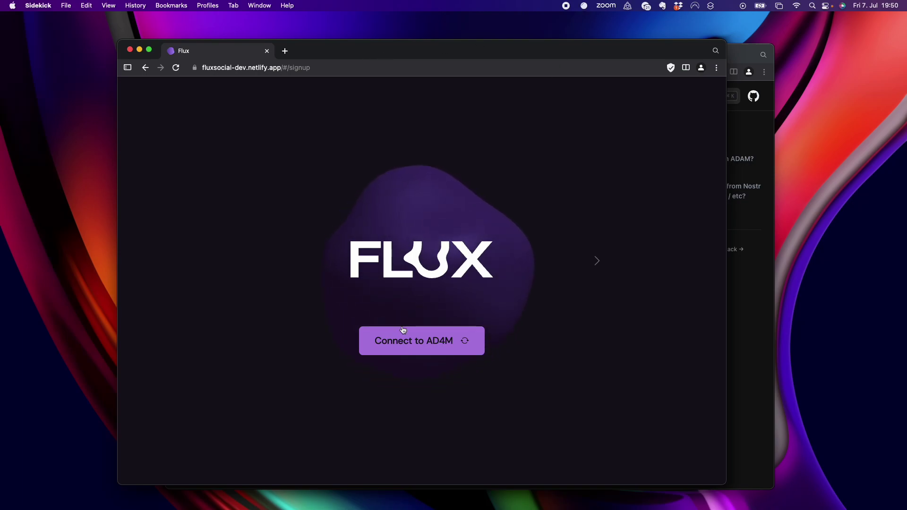
click(413, 341)
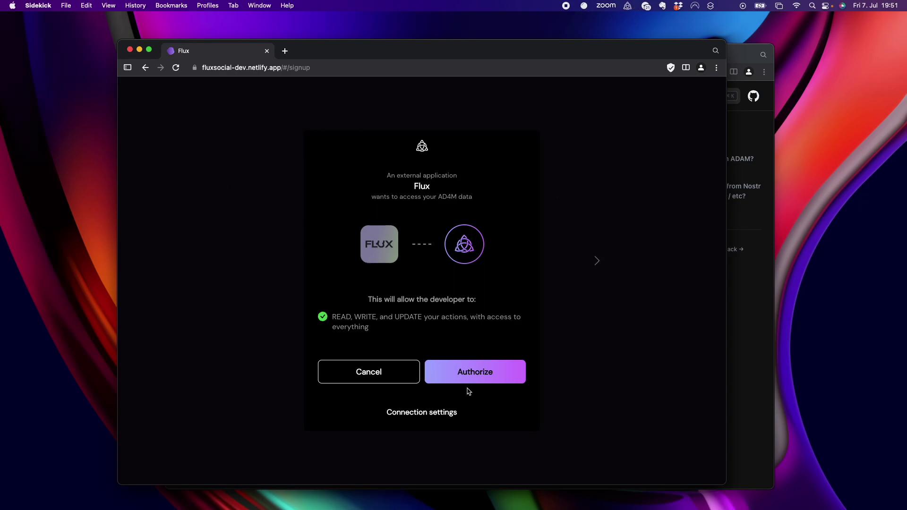
click(479, 371)
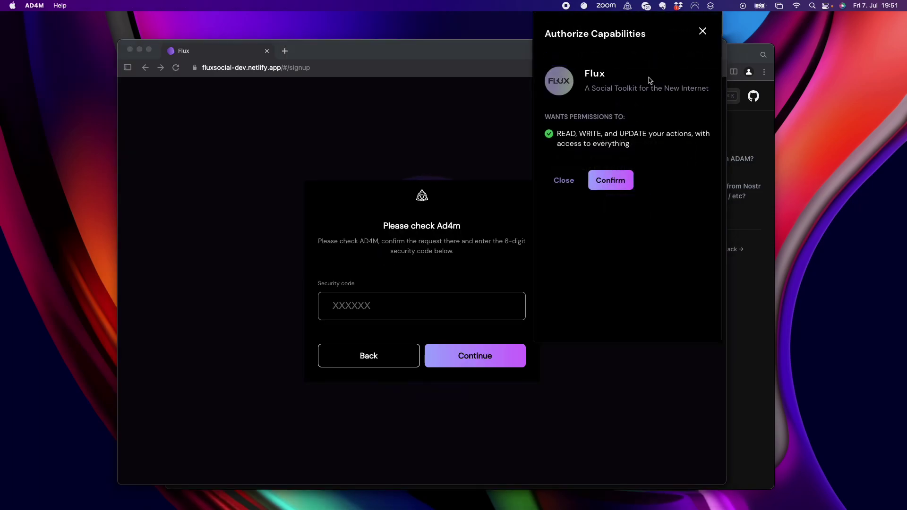
Confirm the Flux capability request in AD4M, copy the verification code and submit it in the Flux security code field
click(620, 187)
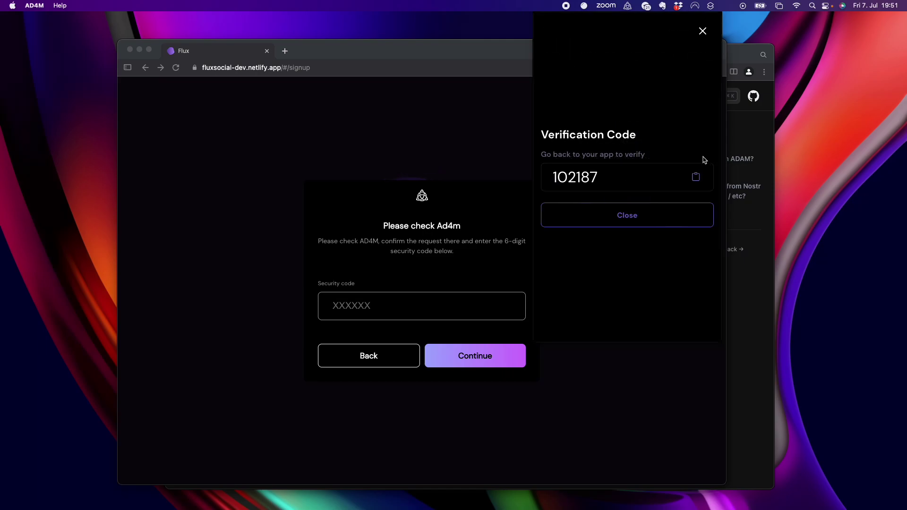
click(694, 177)
click(381, 312)
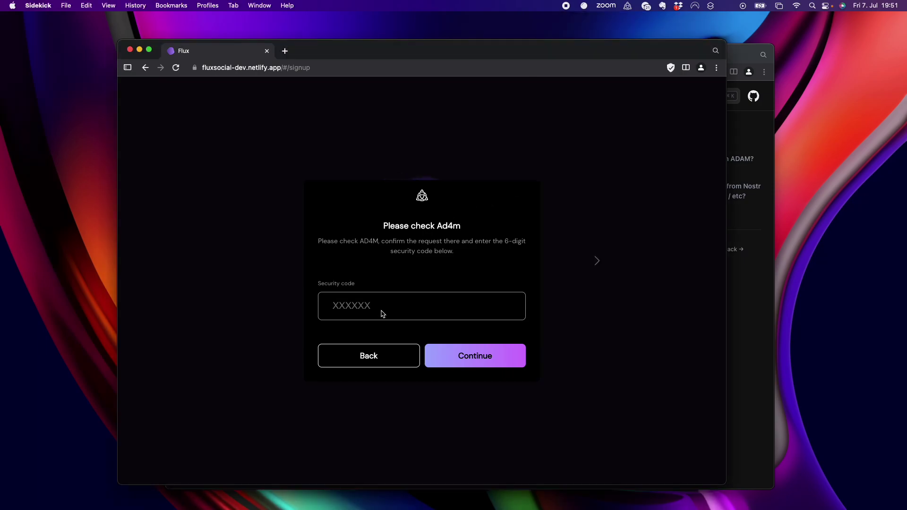
key(super+v)
click(465, 353)
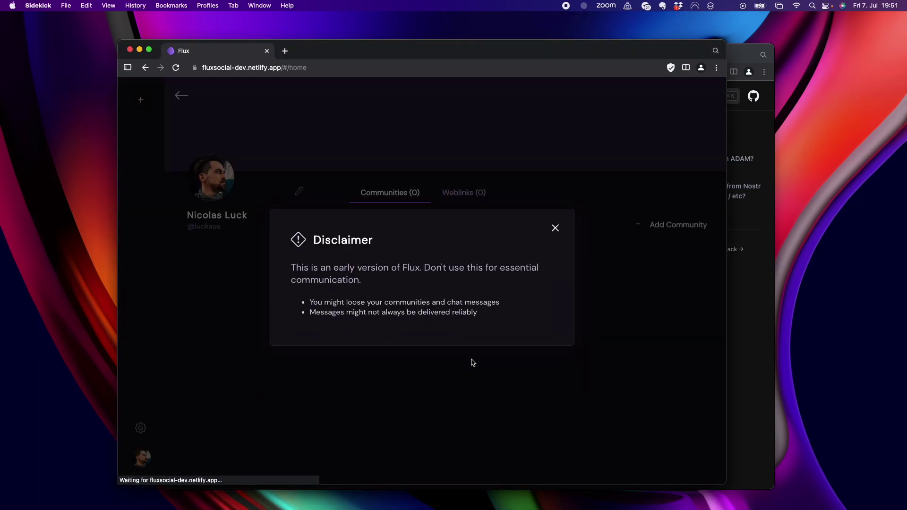
Dismiss the Flux disclaimer and visit the Flux Alpha Testing community followed by the Demo Time! community
click(555, 229)
scroll(322, 287, down, 1)
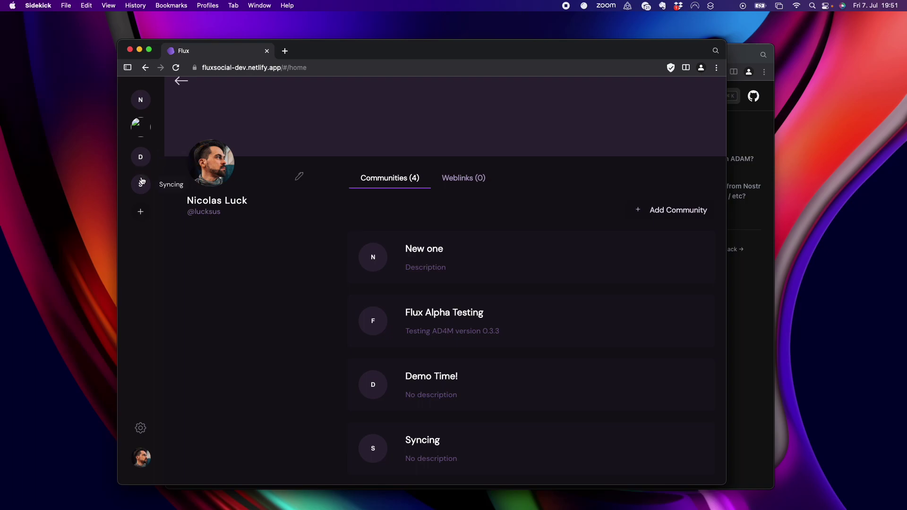
click(141, 124)
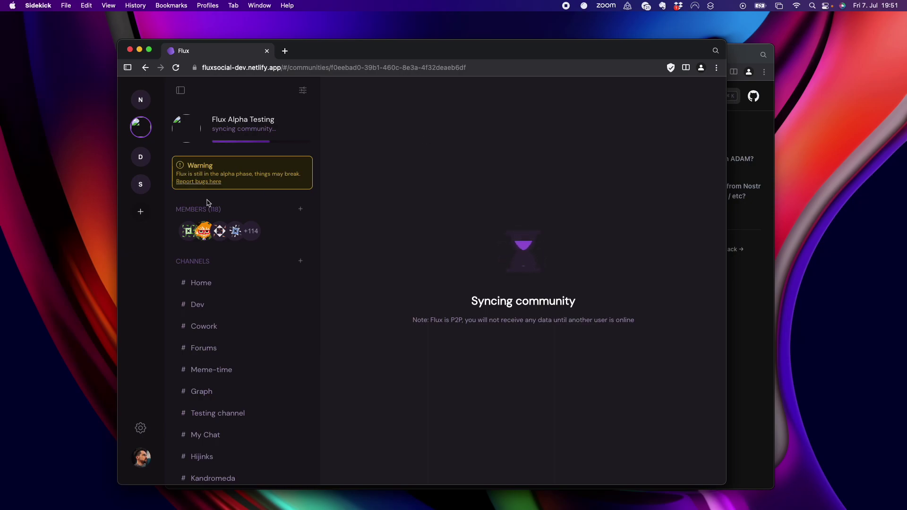
click(144, 166)
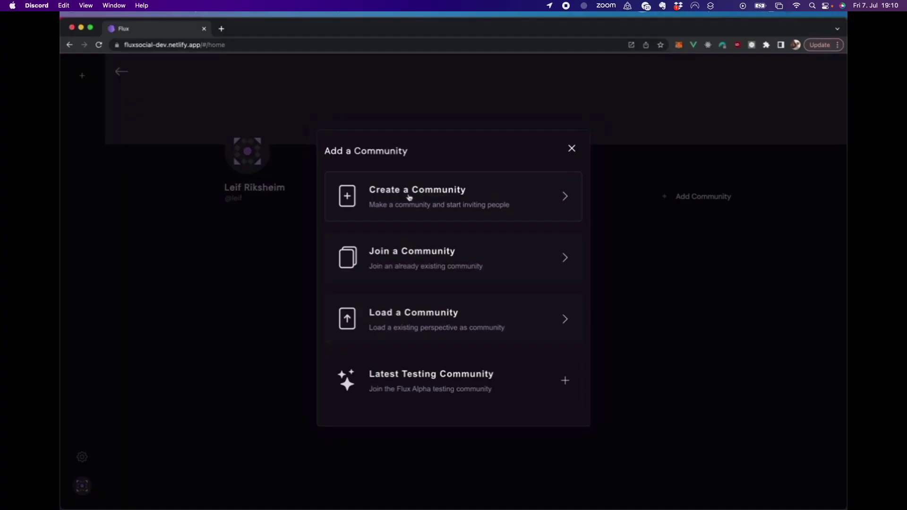
Create a new community in Flux with the name "Demo Time!" and no description
click(245, 213)
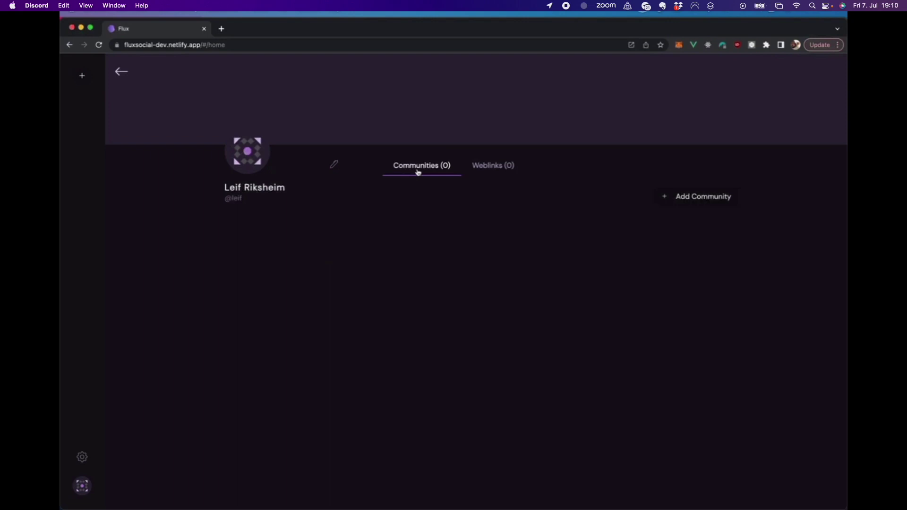
click(83, 77)
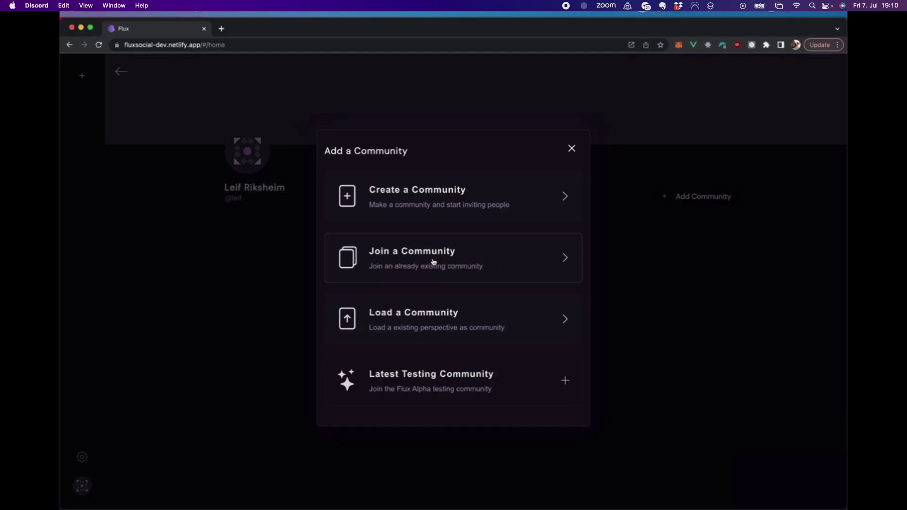
click(393, 204)
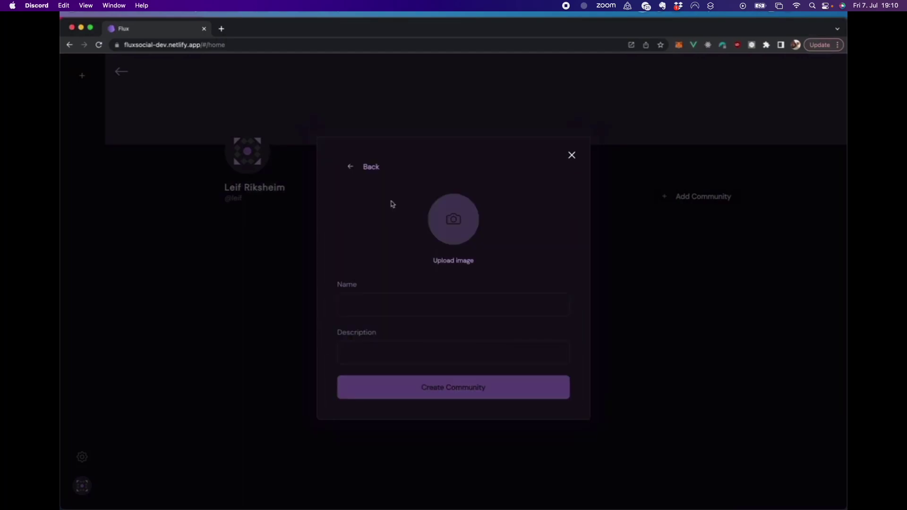
click(375, 305)
text(Demo 1)
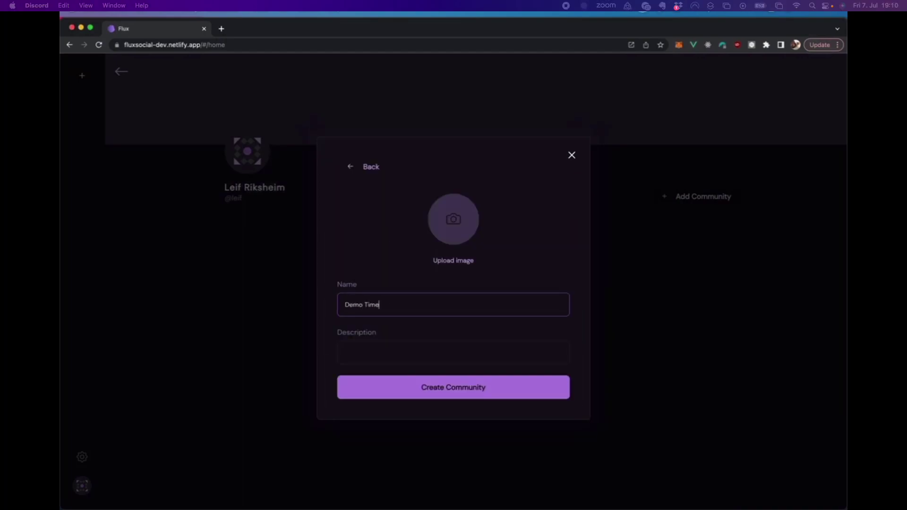
click(420, 385)
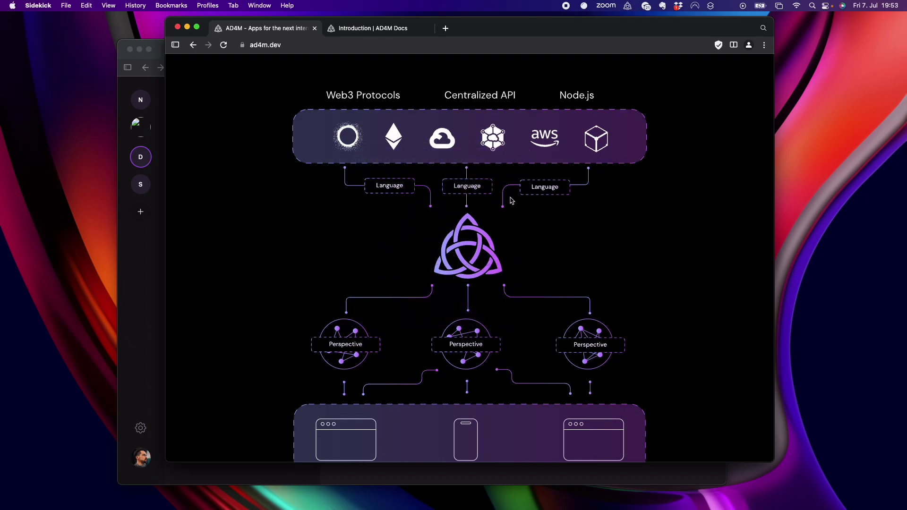
Examine the diagram of languages, perspectives and apps on the AD4M website
scroll(511, 199, down, 2)
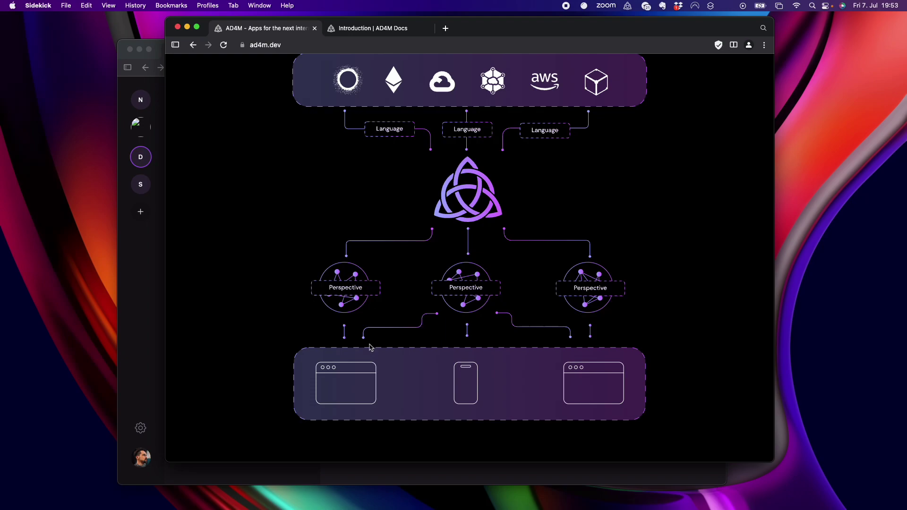
scroll(475, 287, up, 1)
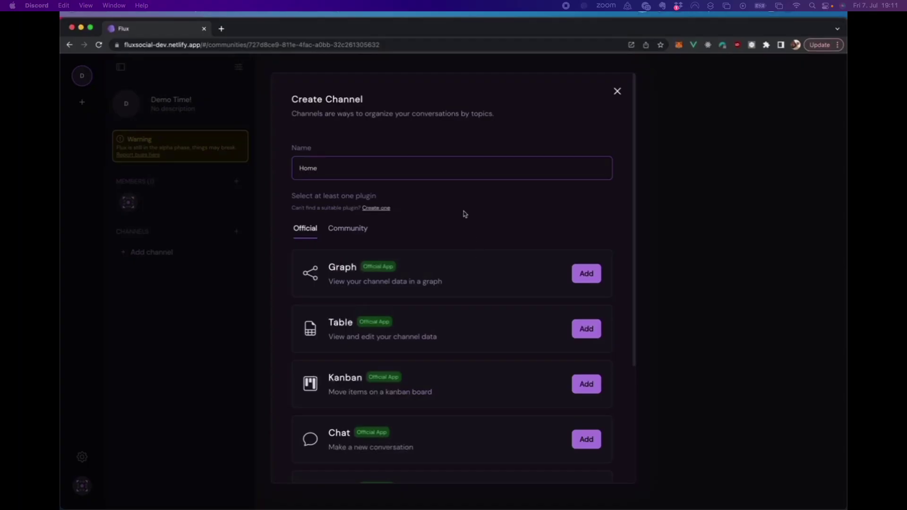
Review the official plugins offered for the new Home channel: Graph, Table, Kanban, Chat, Audio and Posts
scroll(465, 214, down, 3)
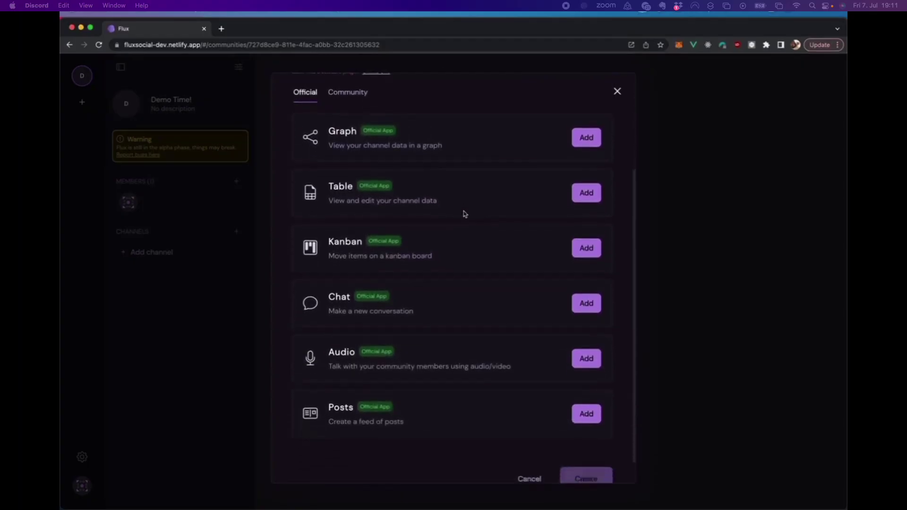
scroll(464, 210, up, 1)
scroll(480, 150, up, 3)
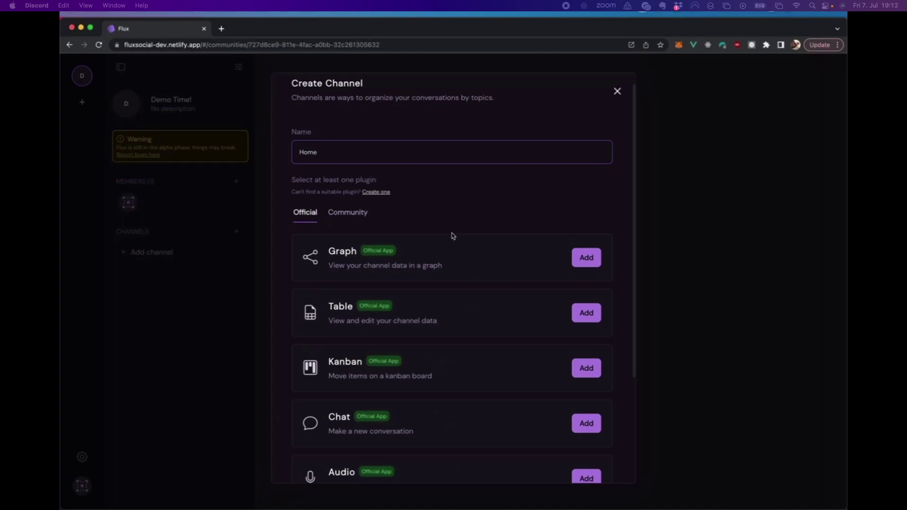
scroll(452, 234, down, 2)
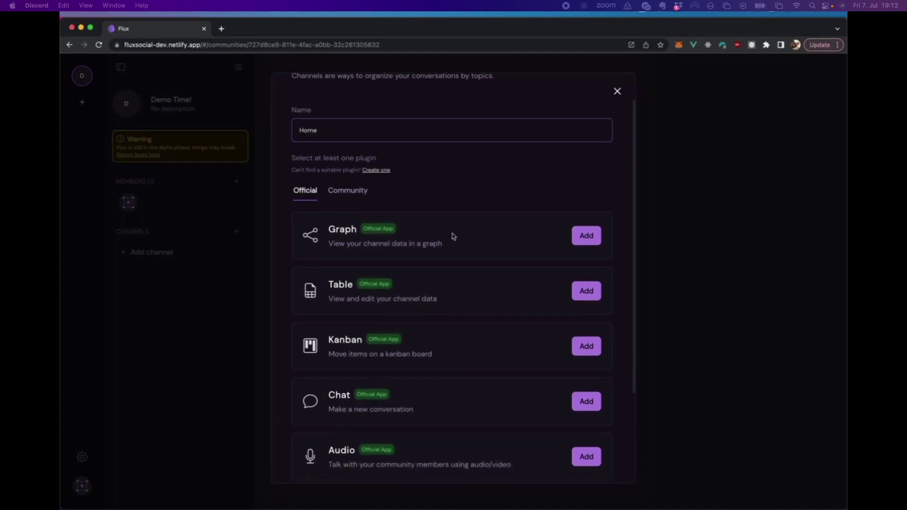
scroll(467, 252, down, 1)
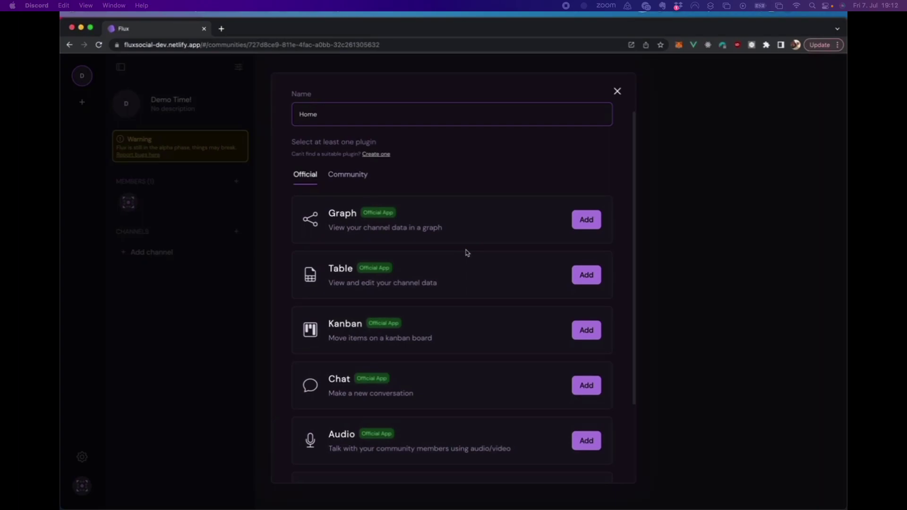
scroll(467, 253, down, 2)
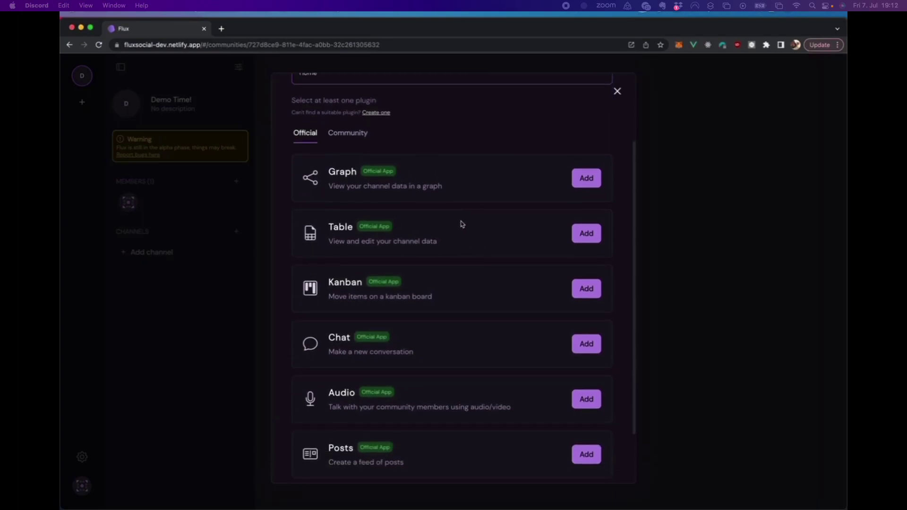
scroll(463, 224, down, 1)
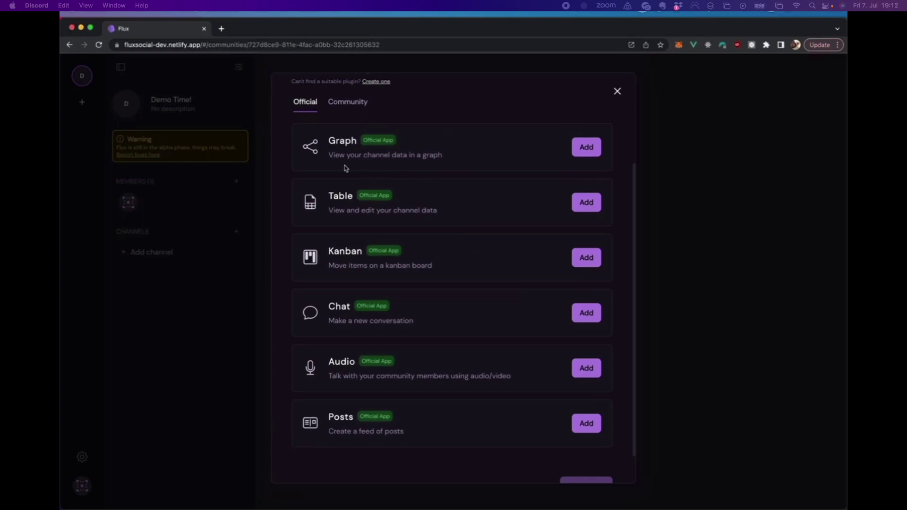
scroll(331, 170, up, 1)
scroll(345, 203, down, 1)
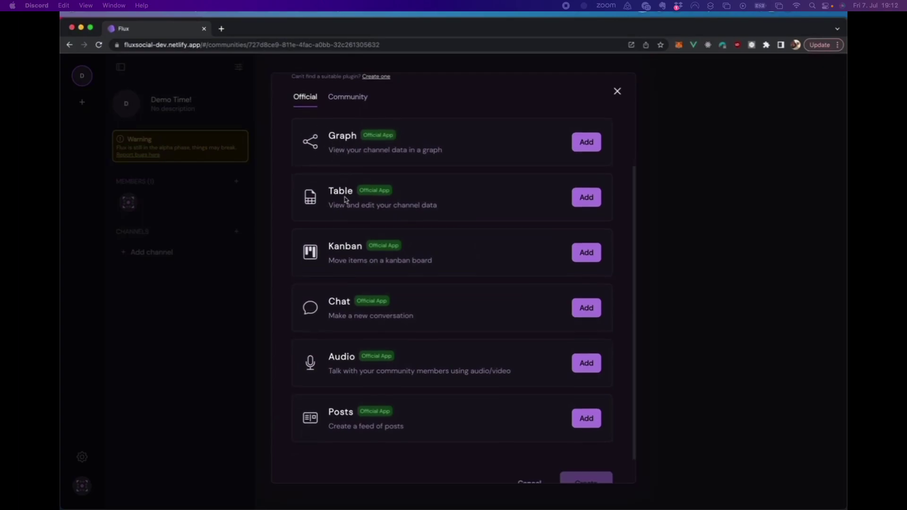
scroll(363, 302, down, 2)
scroll(356, 349, up, 2)
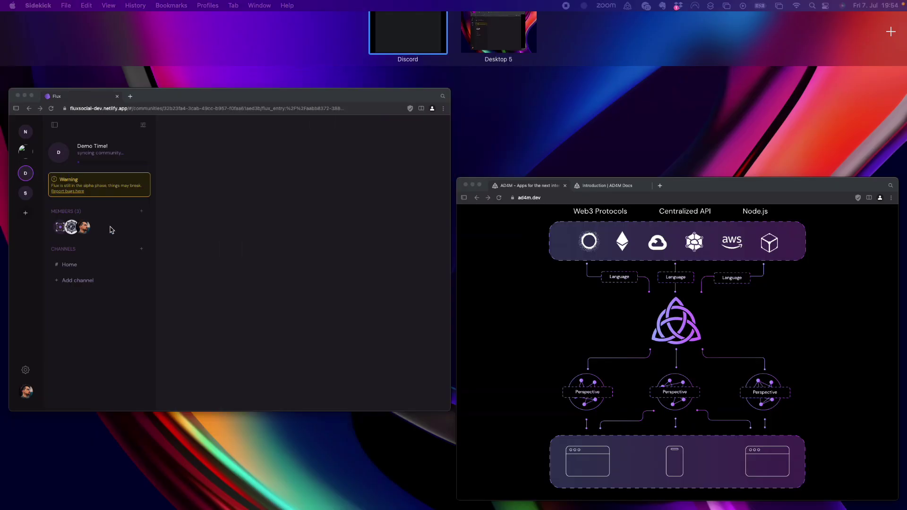
click(112, 227)
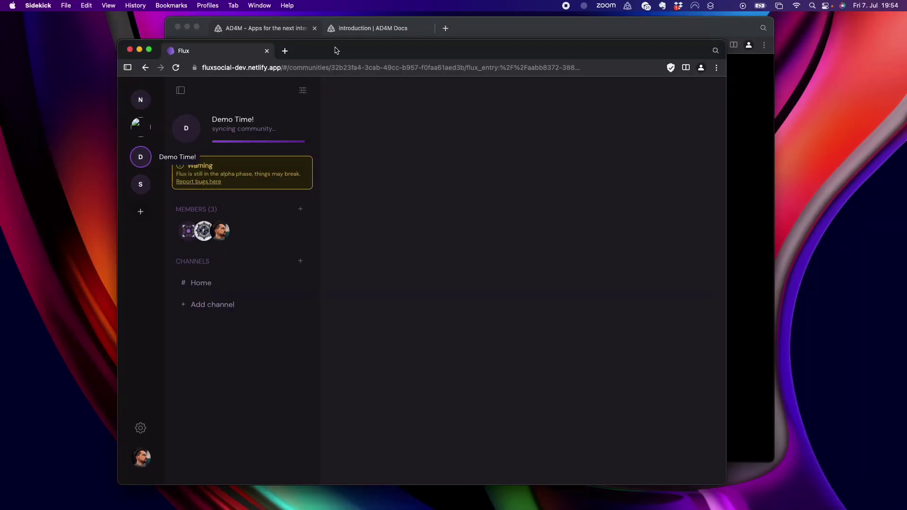
key(super+w)
key(ctrl+Up)
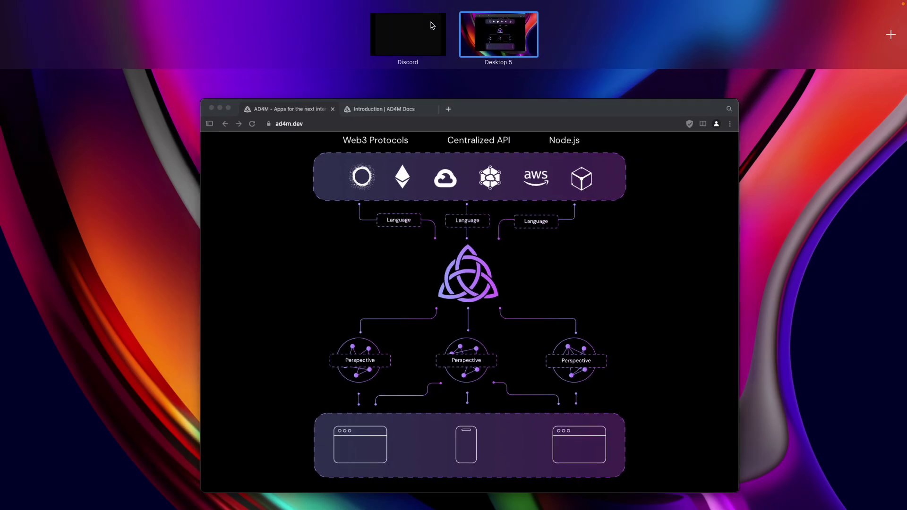
click(430, 26)
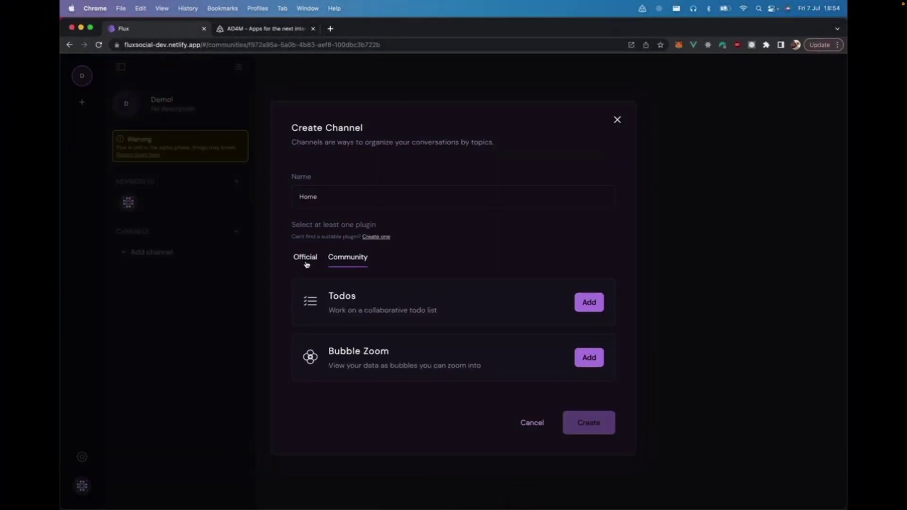
Exit the full-screen view of the shared stream in Discord and return the Discord window to the desktop
mouse_move(128, 4)
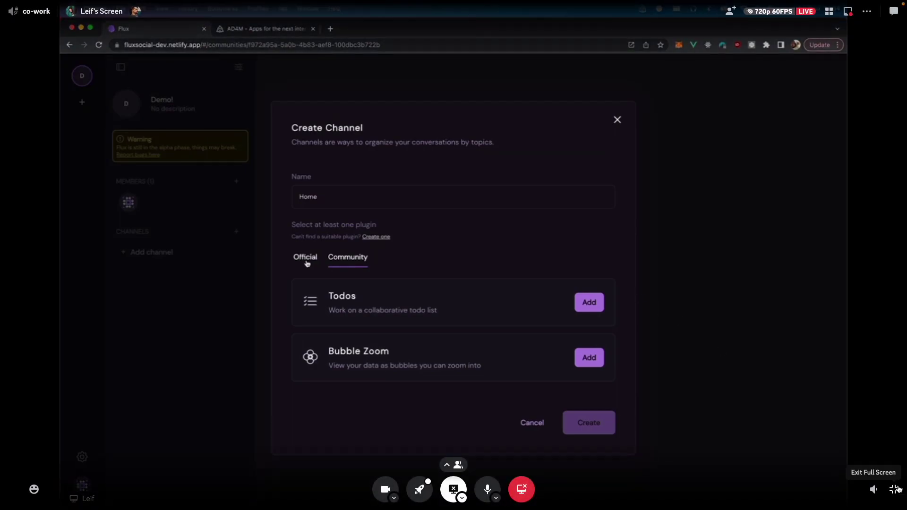
click(894, 490)
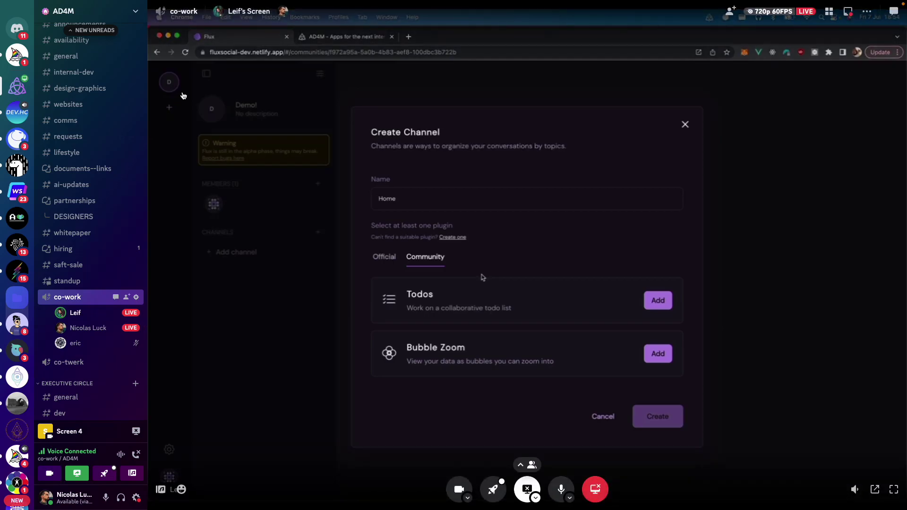
mouse_move(46, 17)
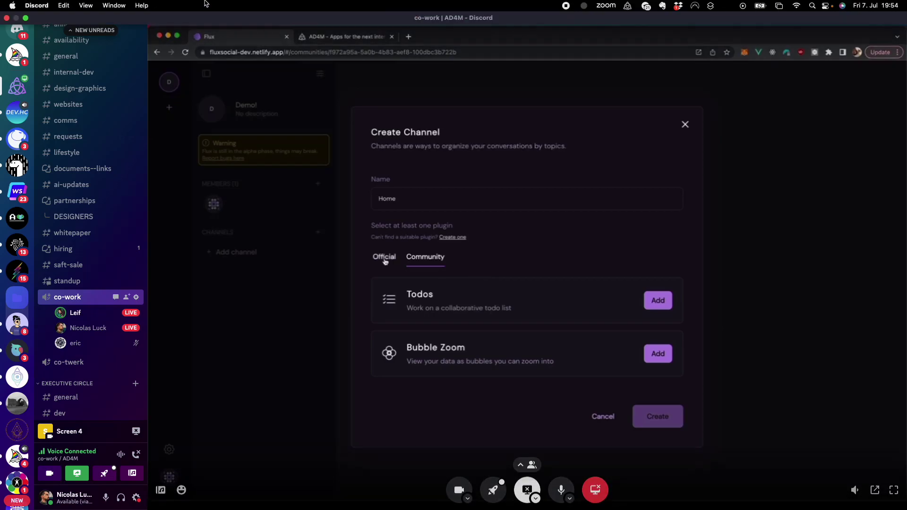
click(26, 18)
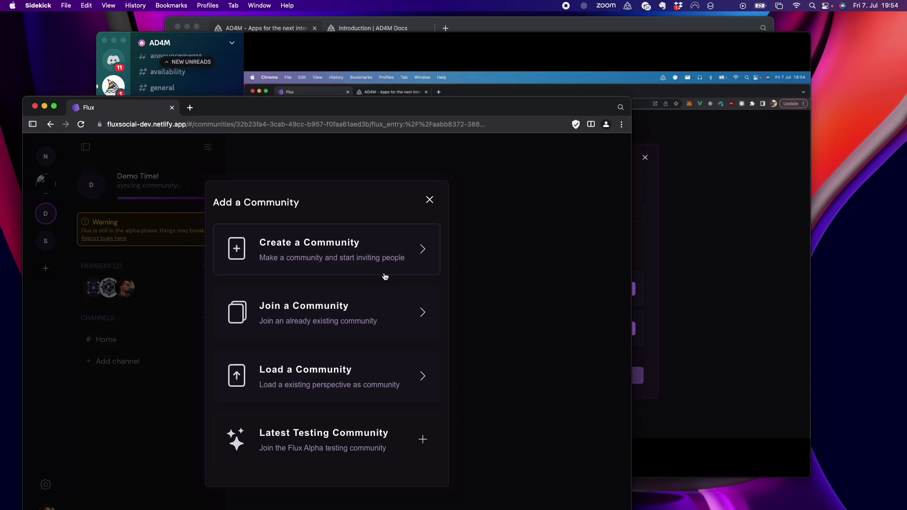
Join an existing community in Flux using the copied invite link
click(350, 318)
click(326, 336)
key(super+v)
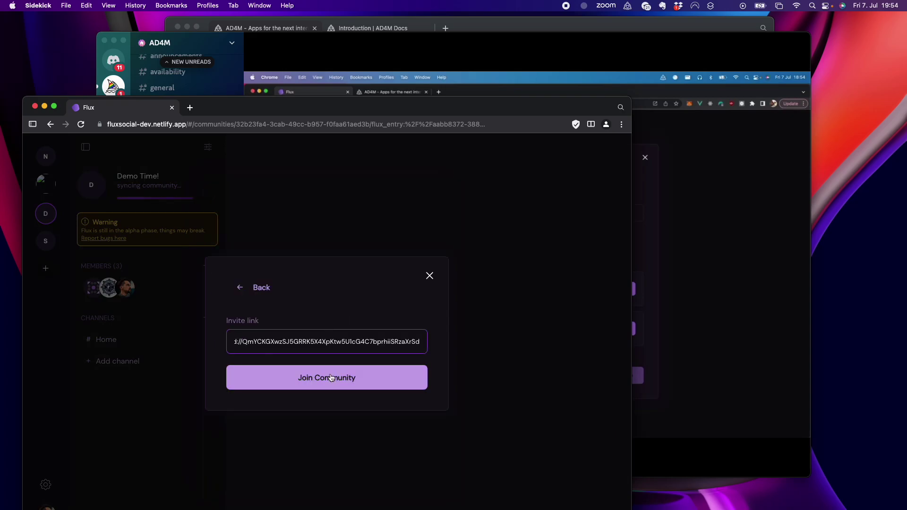
click(331, 376)
Switch to the full-screen Discord stream and create the Home channel with the Graph, Table, Kanban and Chat plugins
click(478, 51)
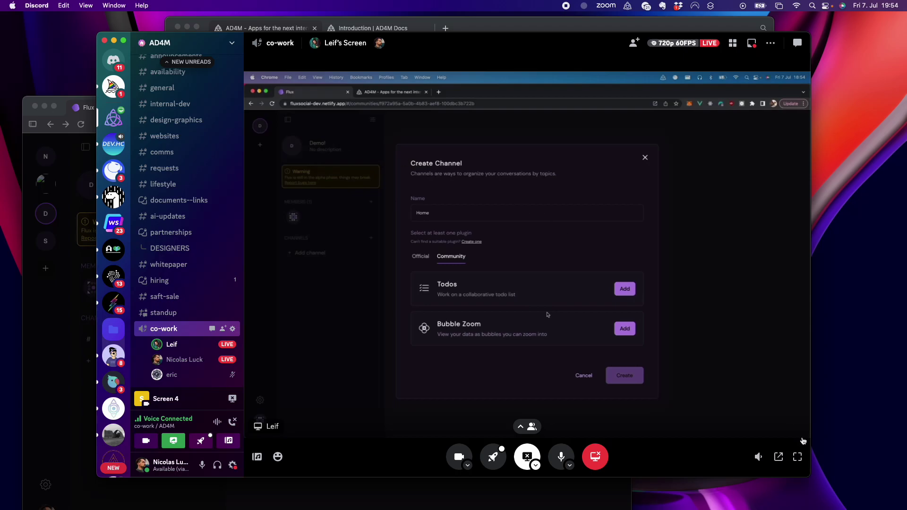
click(798, 457)
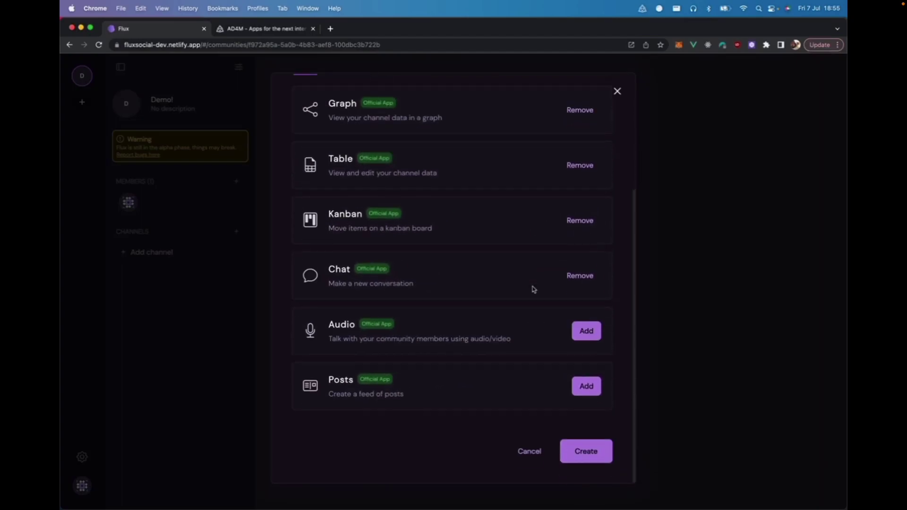
click(585, 450)
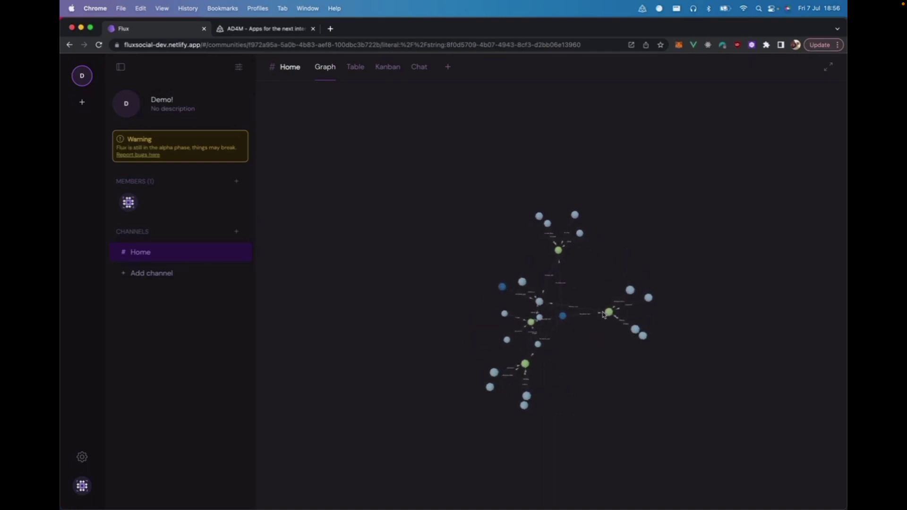
Examine the Home channel's data in the Graph view and in the Table view
scroll(610, 316, up, 10)
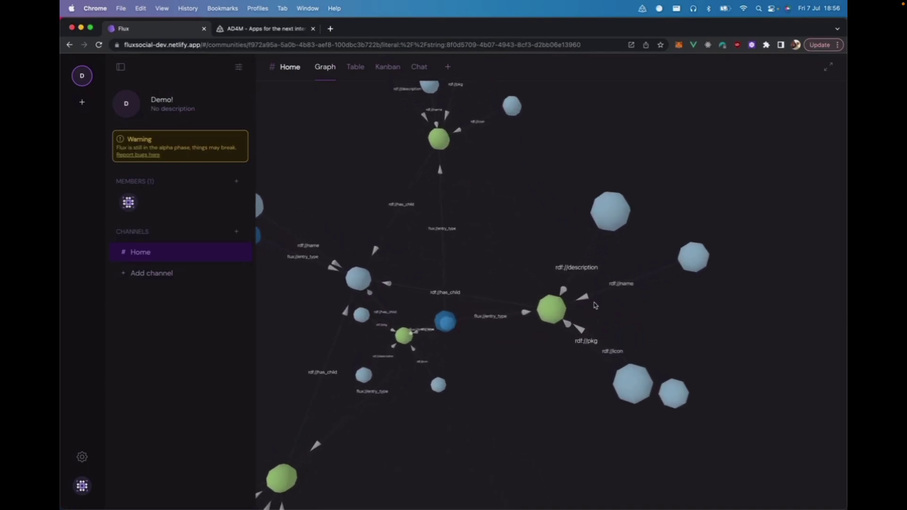
scroll(522, 362, down, 10)
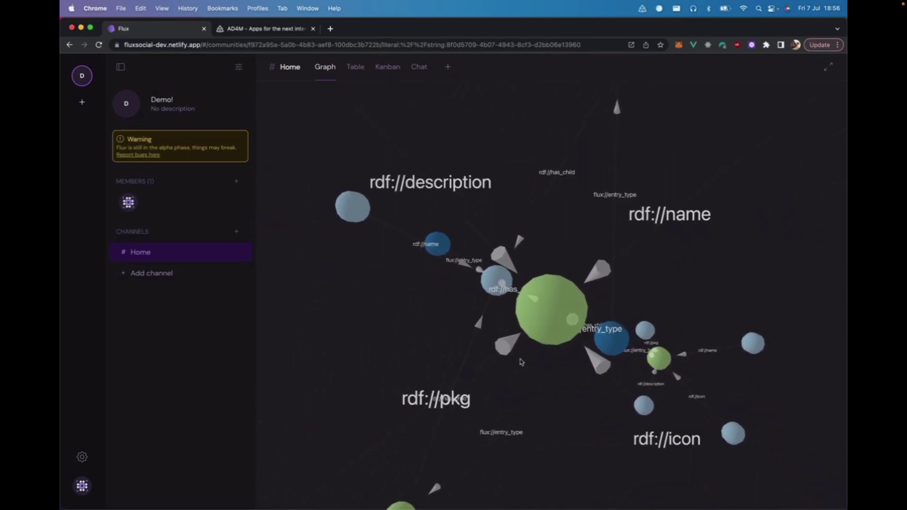
scroll(521, 362, down, 5)
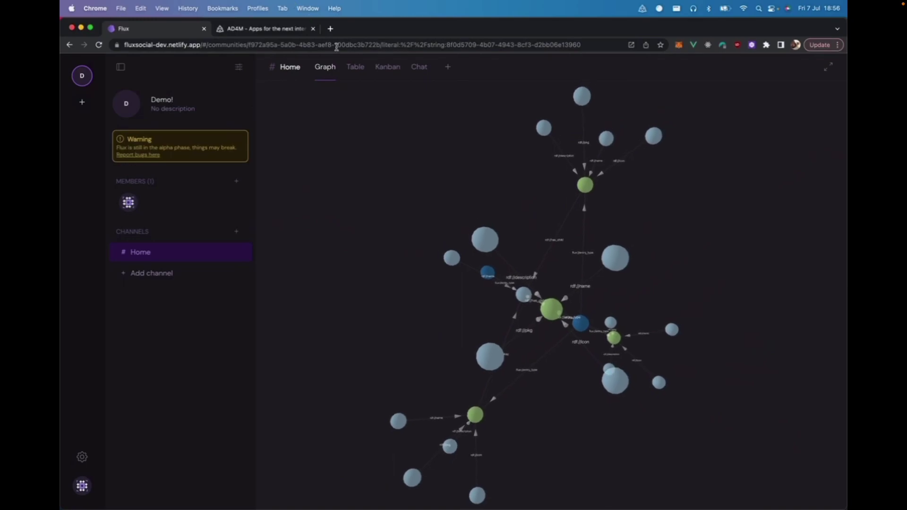
click(355, 66)
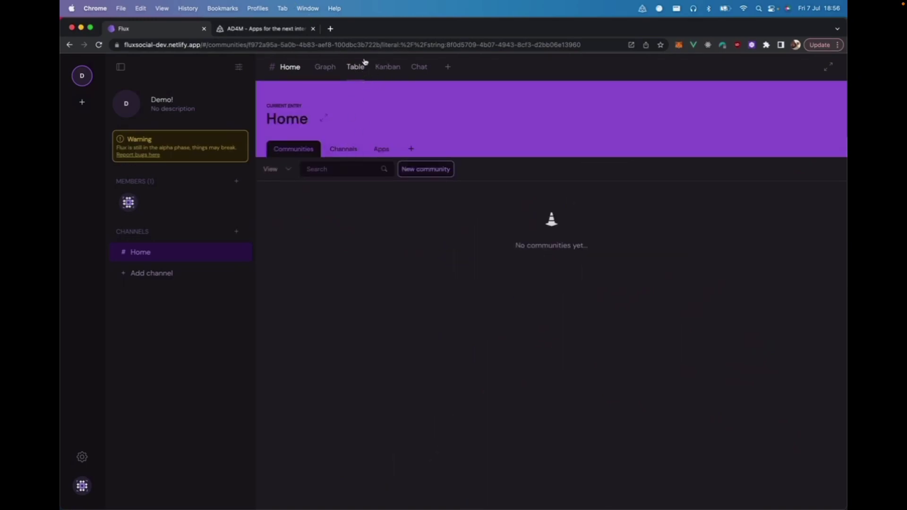
Set the Home channel's Kanban board to the Task type, add a card under todo and move it to doing
click(388, 69)
click(340, 111)
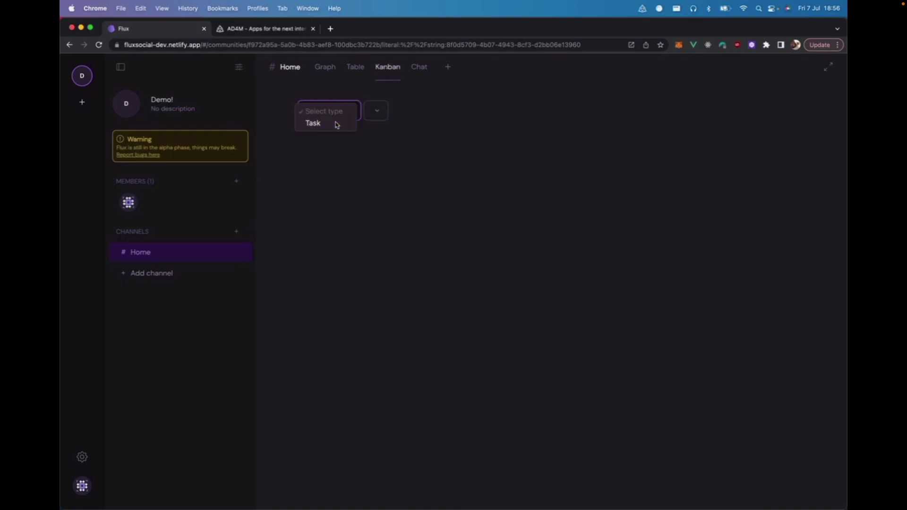
click(336, 121)
click(348, 273)
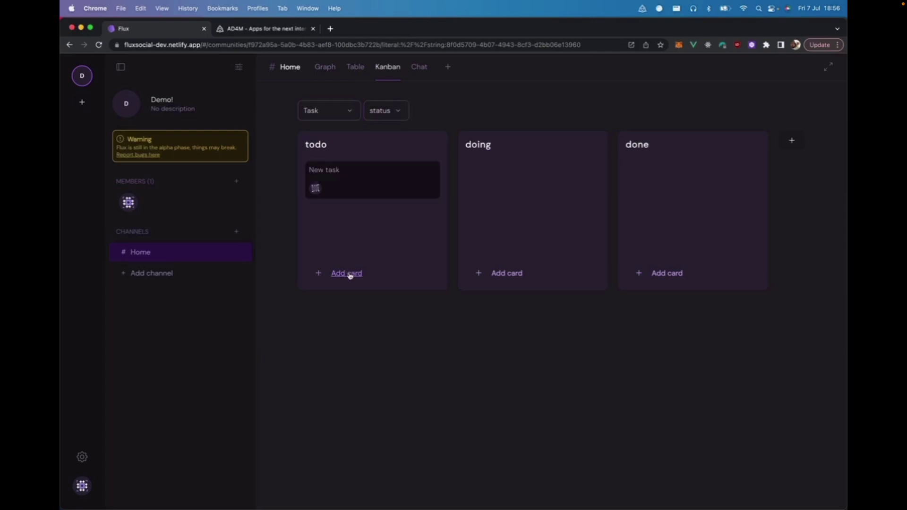
drag(344, 181, 499, 184)
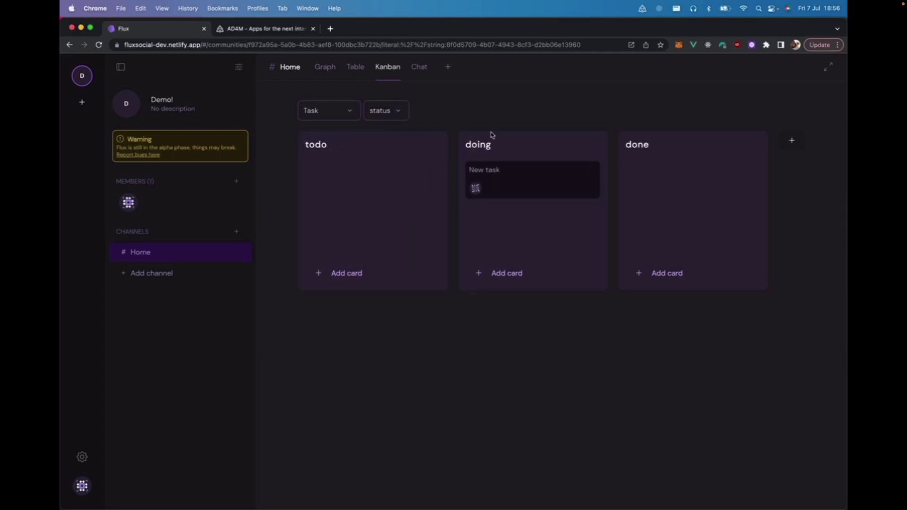
Send the message "Hello!" in the Home channel's Chat
click(419, 71)
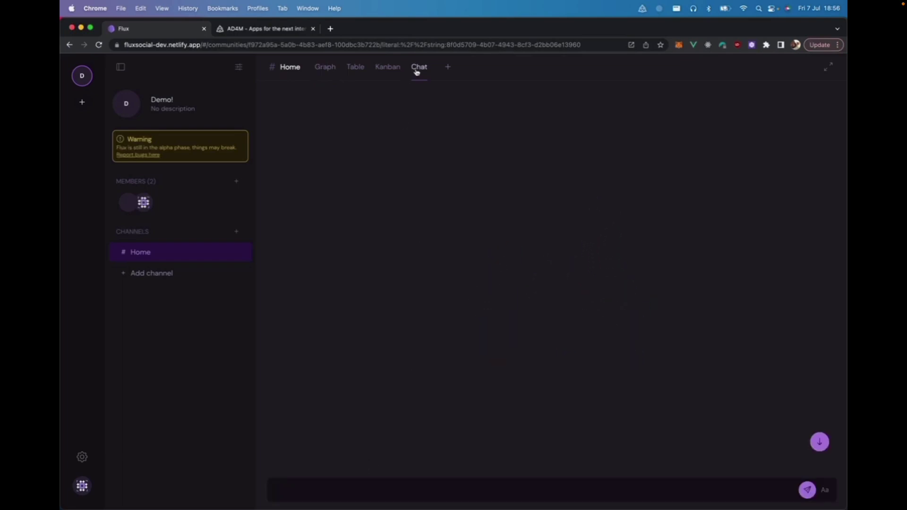
click(375, 484)
text(Hello)
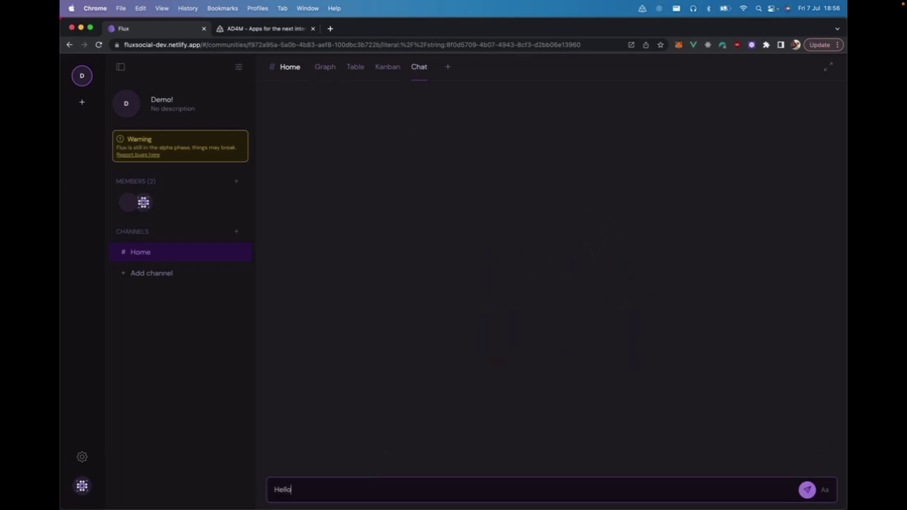
text(!)
key(Return)
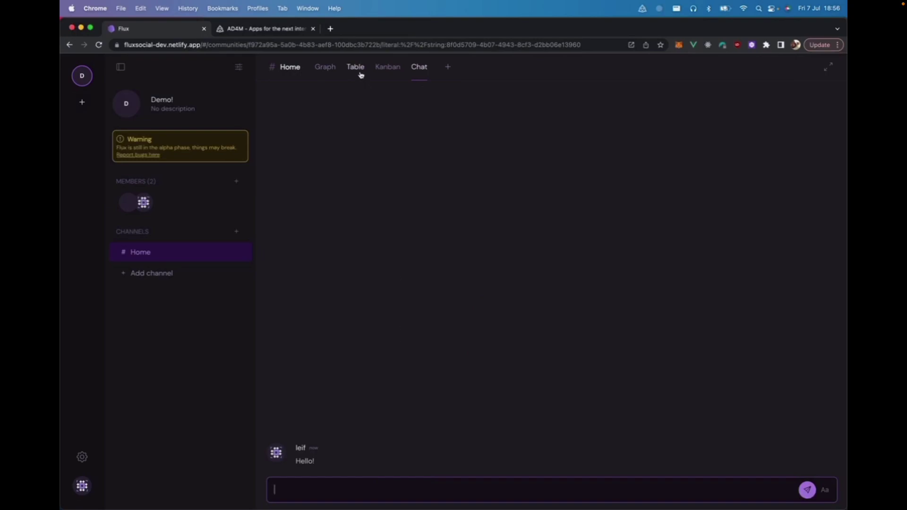
Inspect the new task's name and status links in the Home channel's Graph view
click(327, 71)
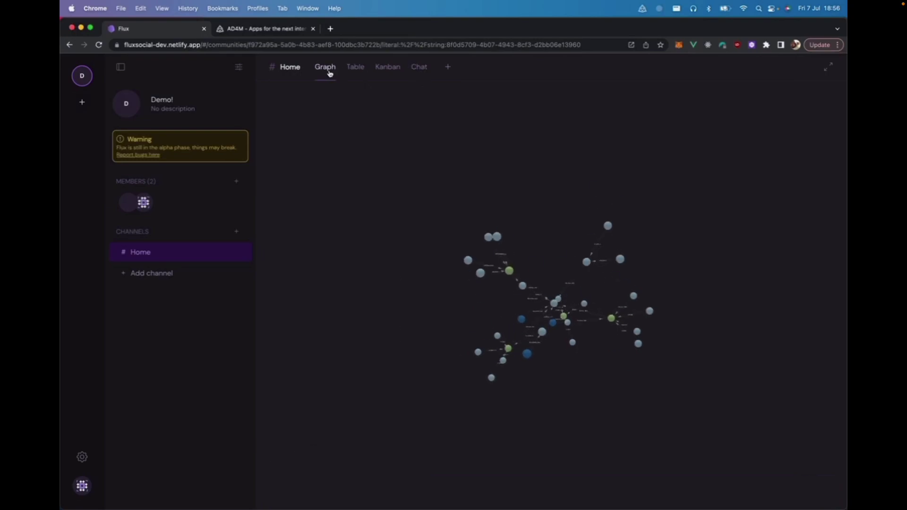
mouse_move(604, 338)
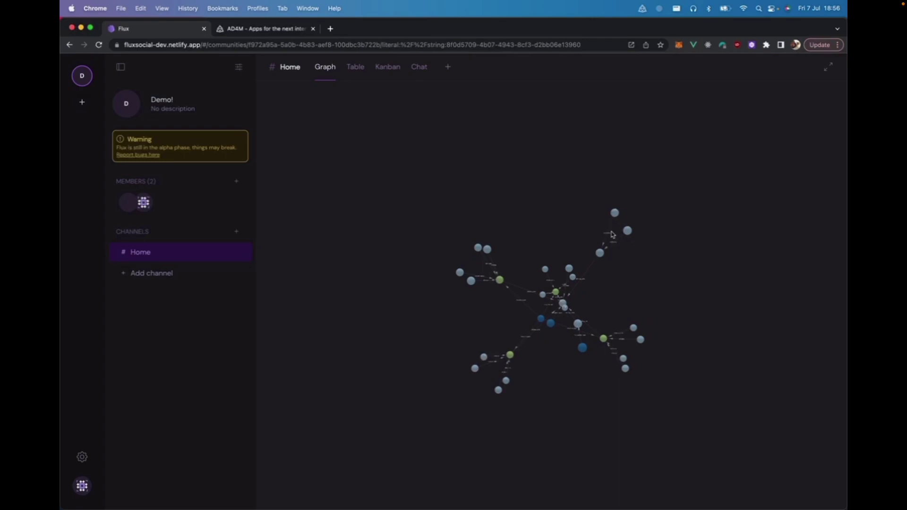
scroll(602, 256, up, 5)
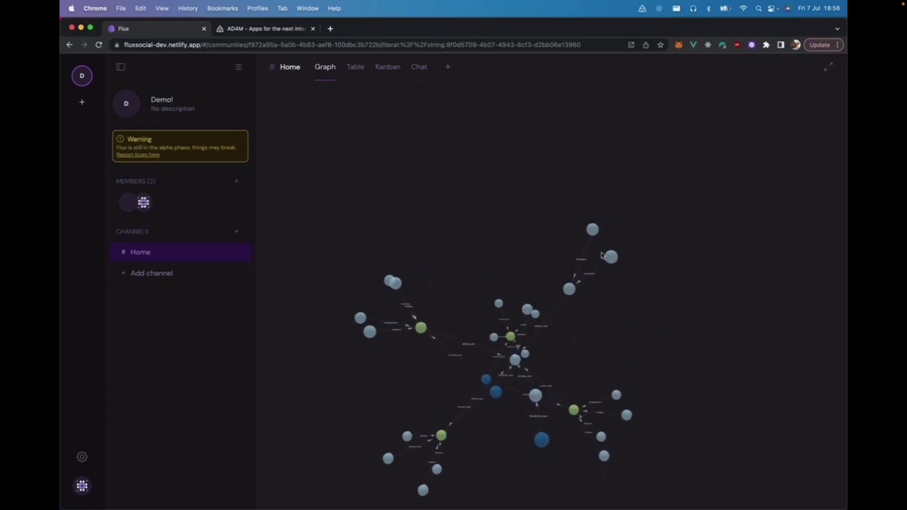
scroll(602, 256, up, 10)
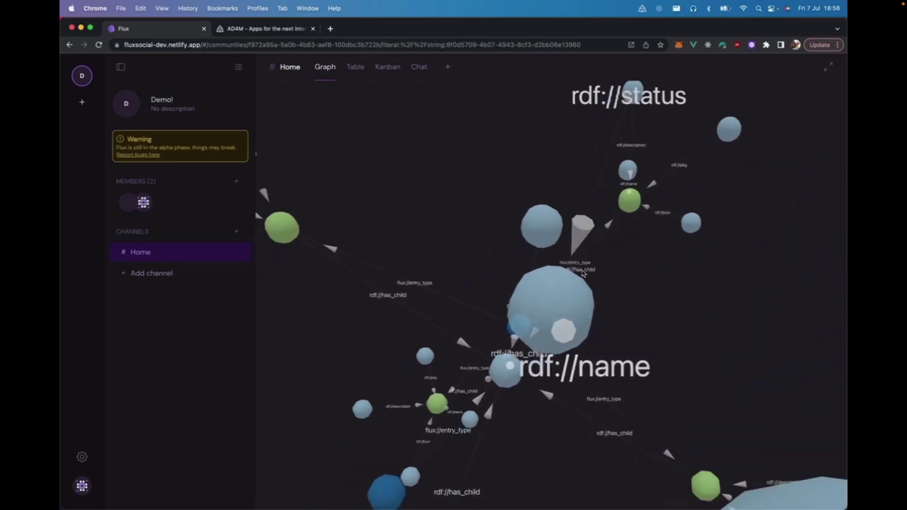
scroll(583, 274, down, 8)
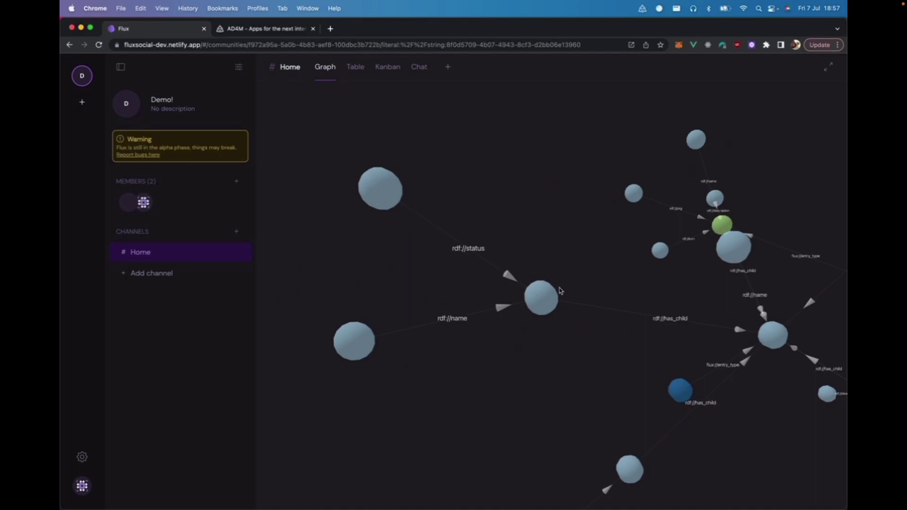
Move the "New task" card from doing to done on the Kanban board
click(386, 71)
click(335, 113)
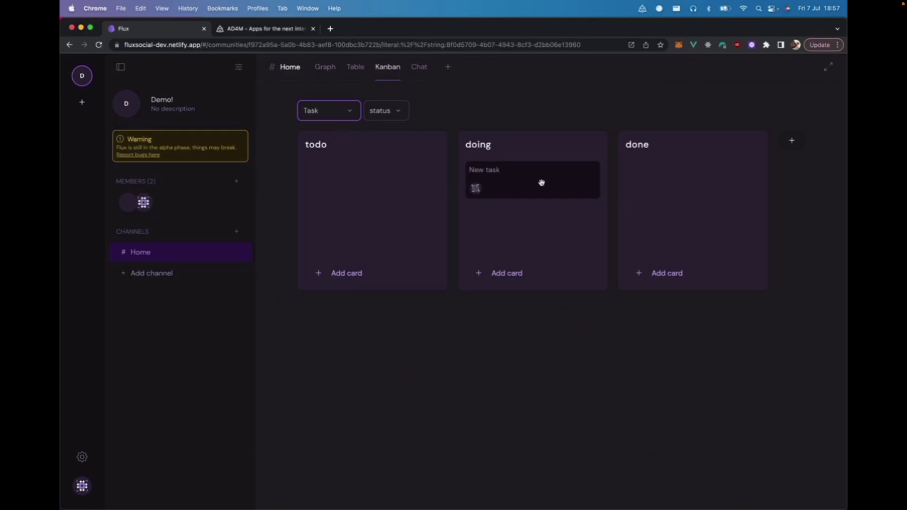
drag(531, 184, 673, 184)
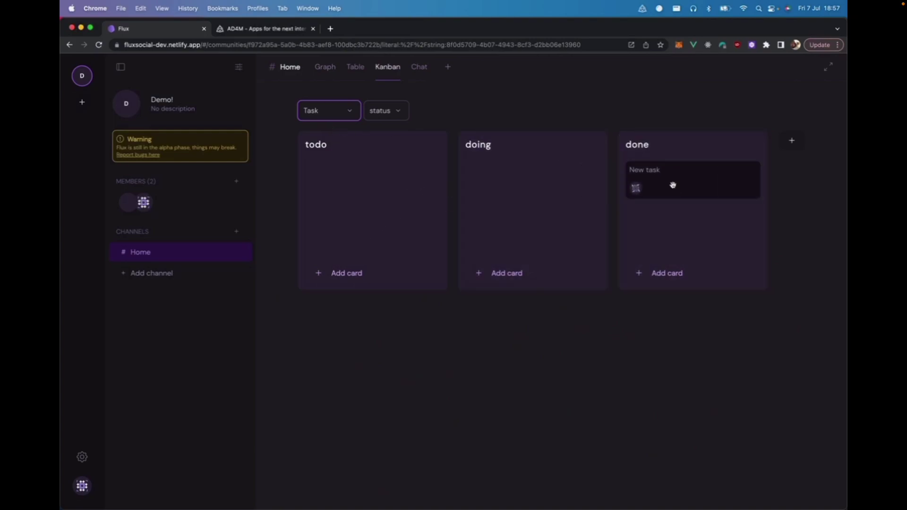
Check the task's status node in the Graph view and reload the page
click(329, 71)
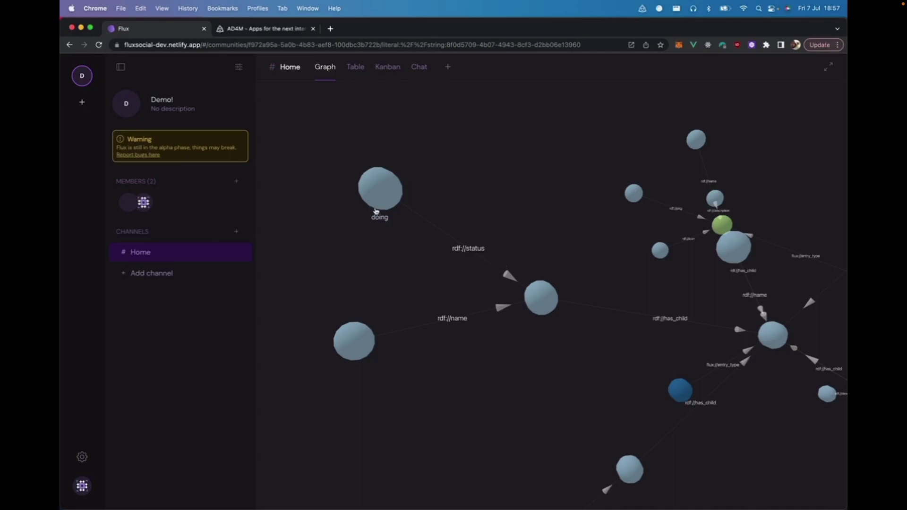
mouse_move(380, 191)
mouse_down()
mouse_move(419, 211)
mouse_move(376, 176)
mouse_up()
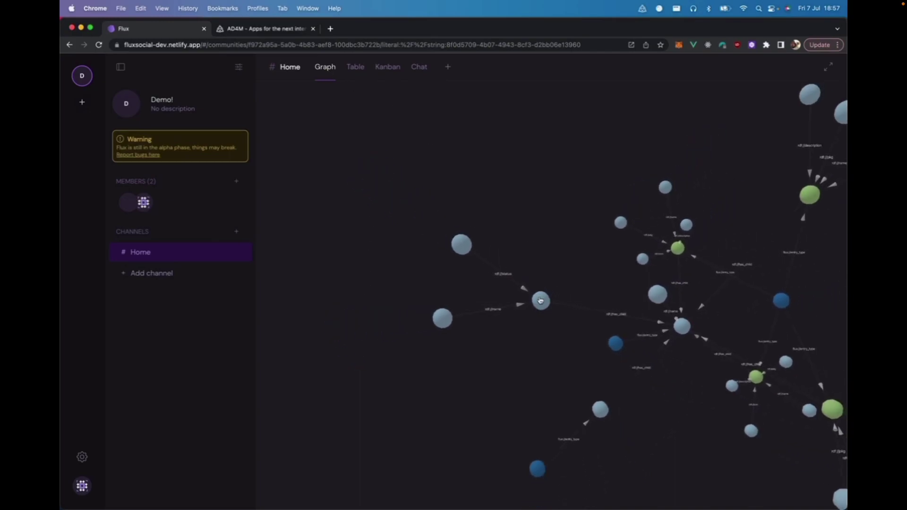
key(super+r)
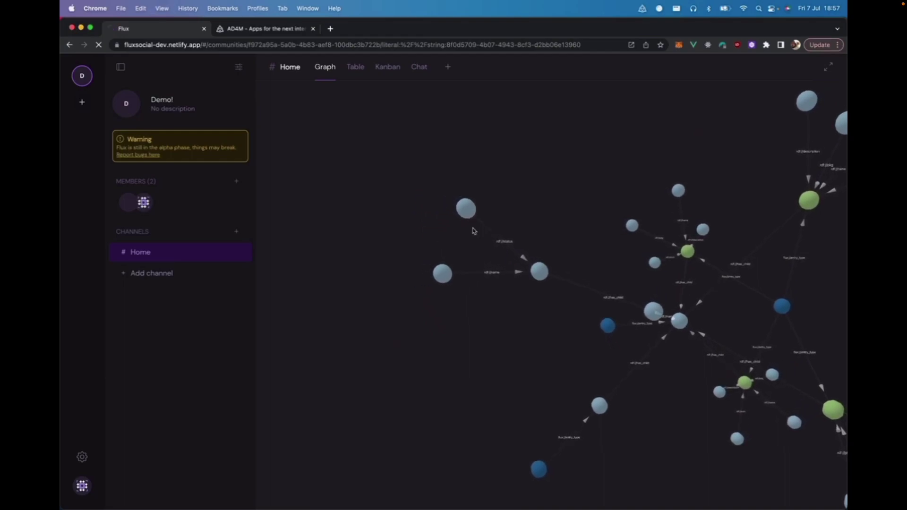
Set the status of "New task" to todo in the Home channel's Table view, under Tasks
click(356, 67)
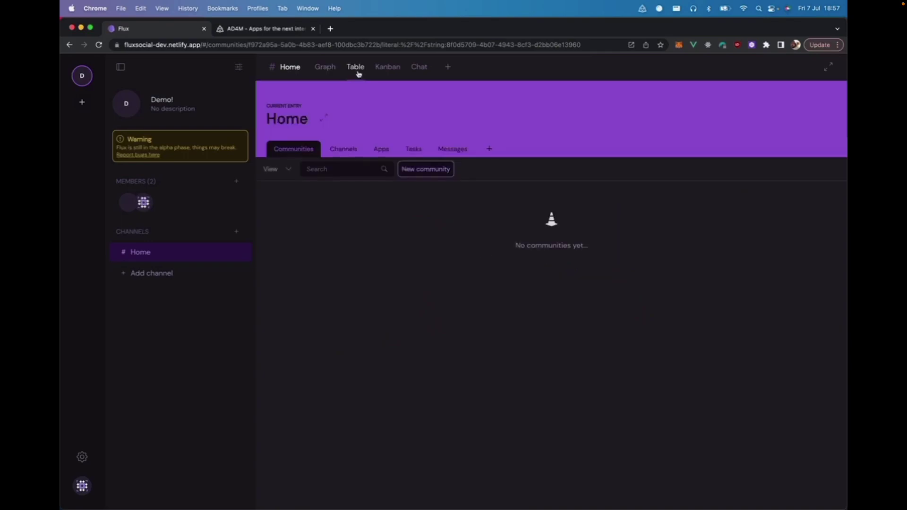
click(415, 150)
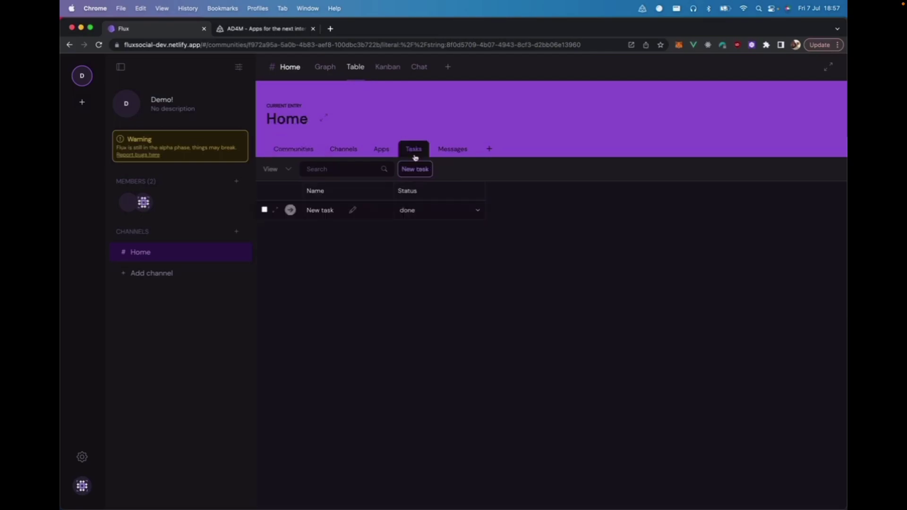
click(424, 212)
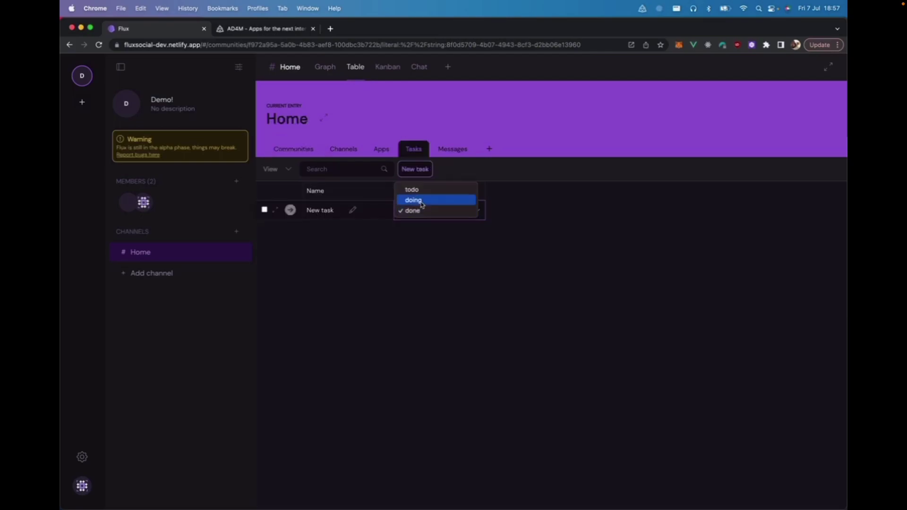
click(414, 200)
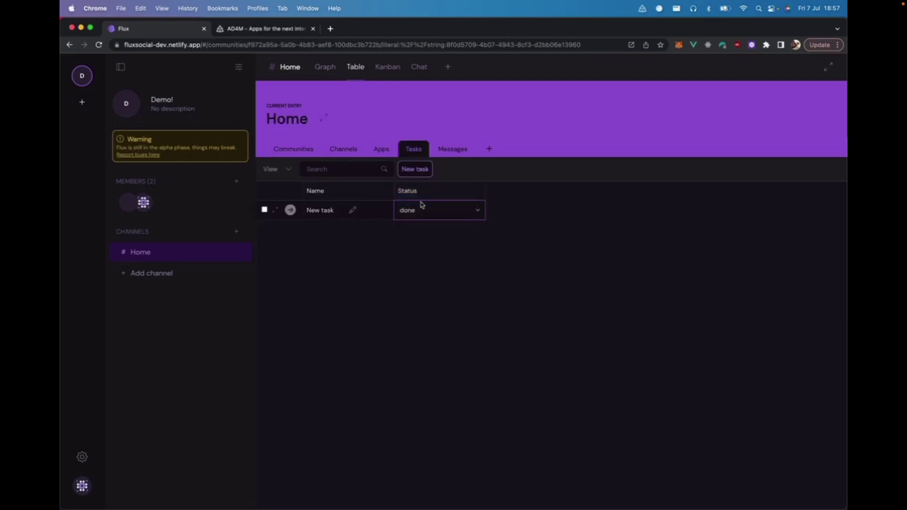
click(394, 75)
click(355, 110)
click(345, 124)
click(418, 213)
click(419, 206)
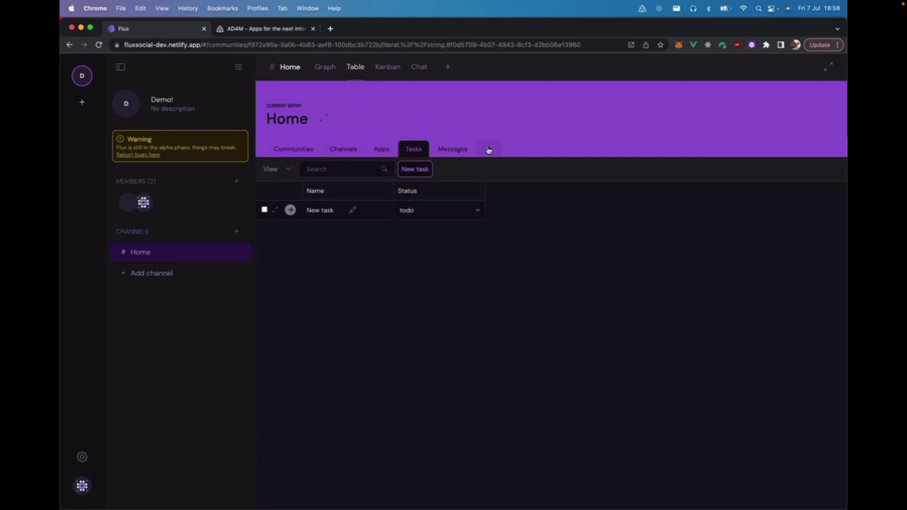
Switch to Discord, hide the co-work chat and close the ended stream
key(ctrl+Up)
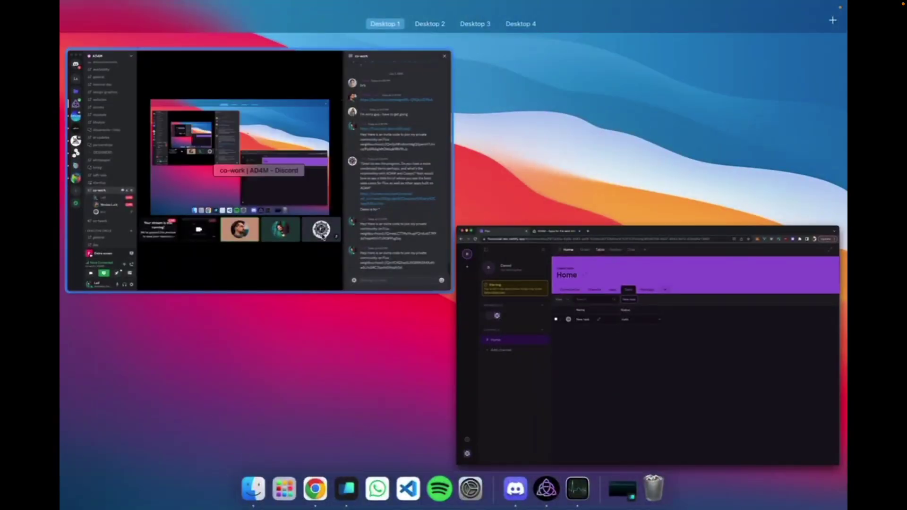
click(265, 189)
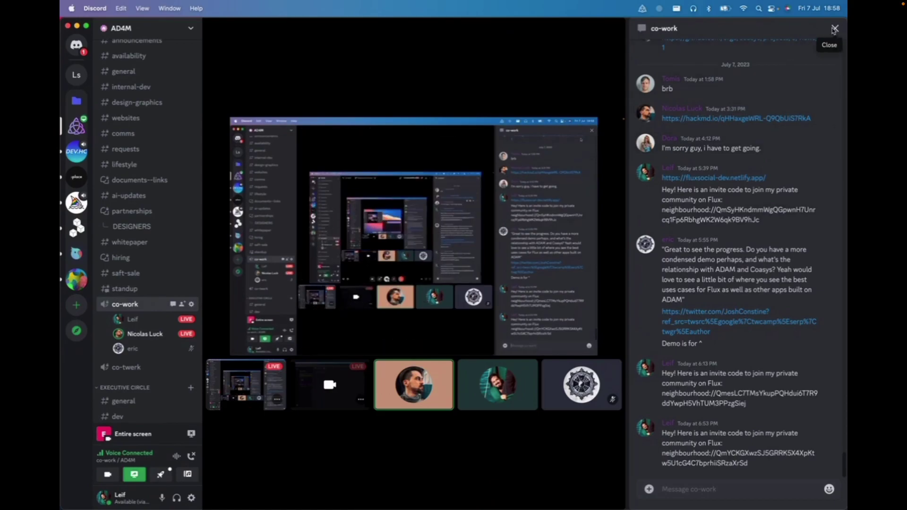
click(835, 29)
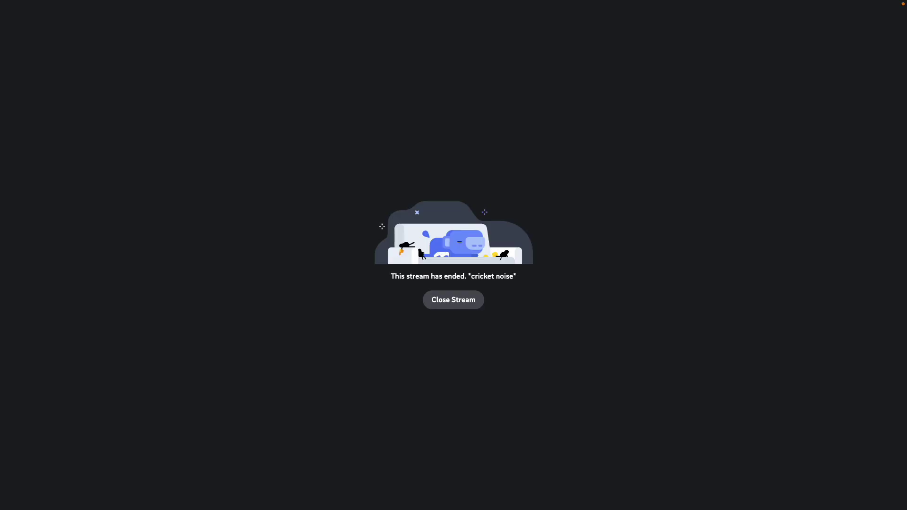
click(469, 308)
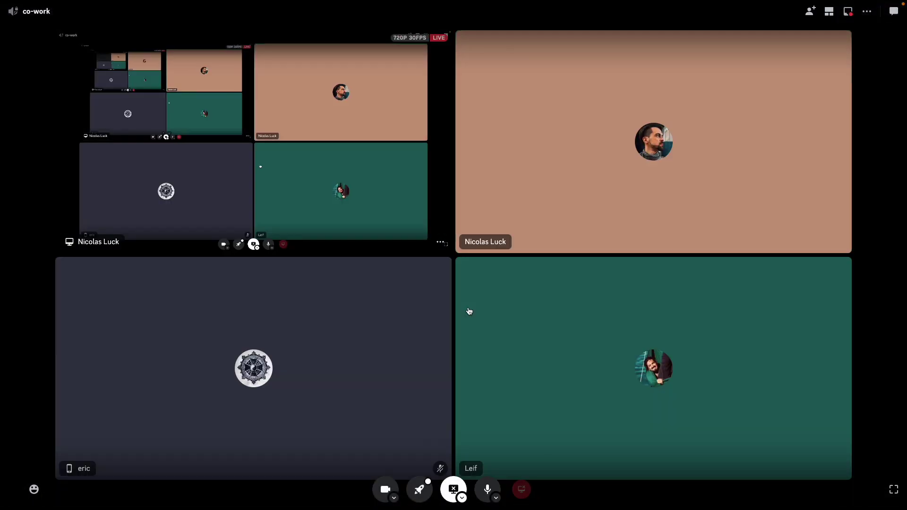
Switch to the Flux window with the "Demo Time!" community and view its Home channel as Table, Kanban and Graph
key(ctrl+Up)
click(318, 193)
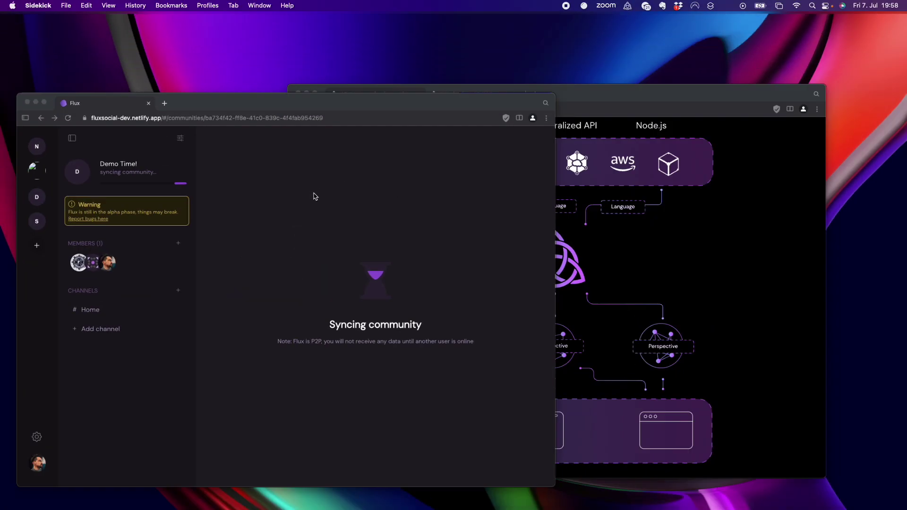
click(121, 343)
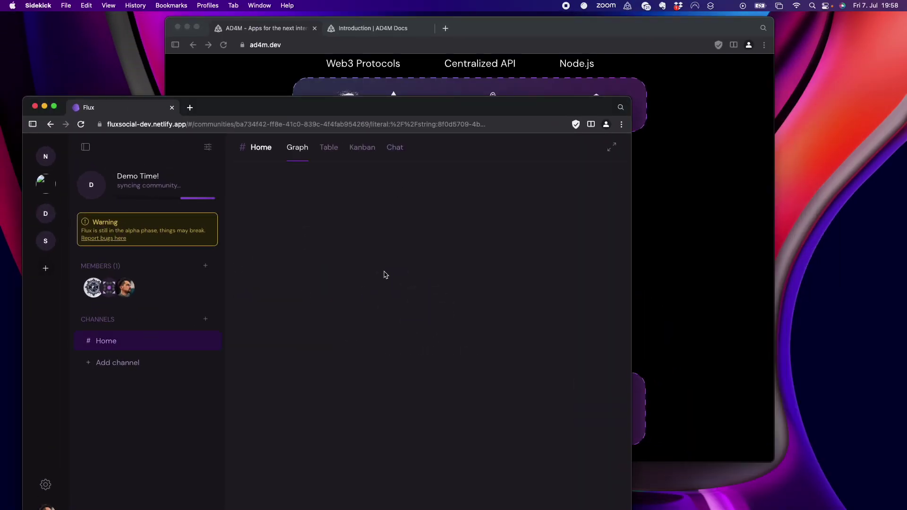
drag(303, 111, 327, 50)
click(355, 92)
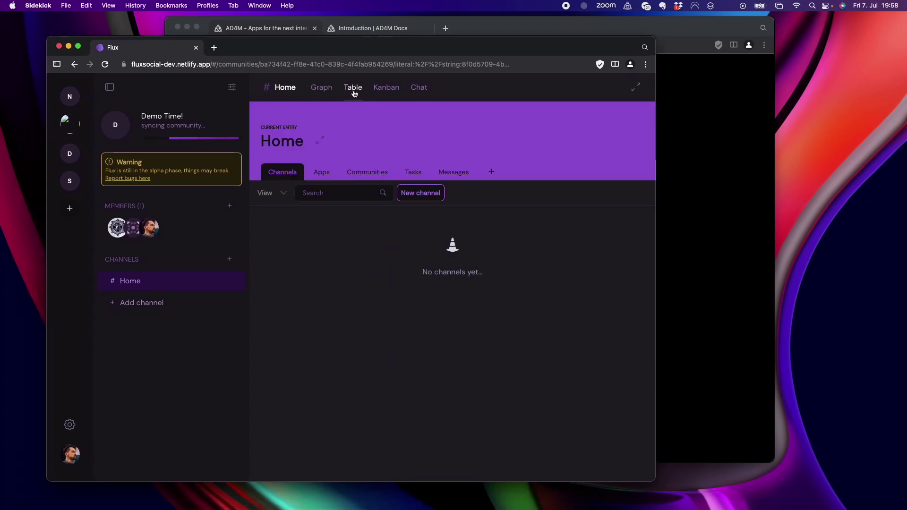
click(381, 93)
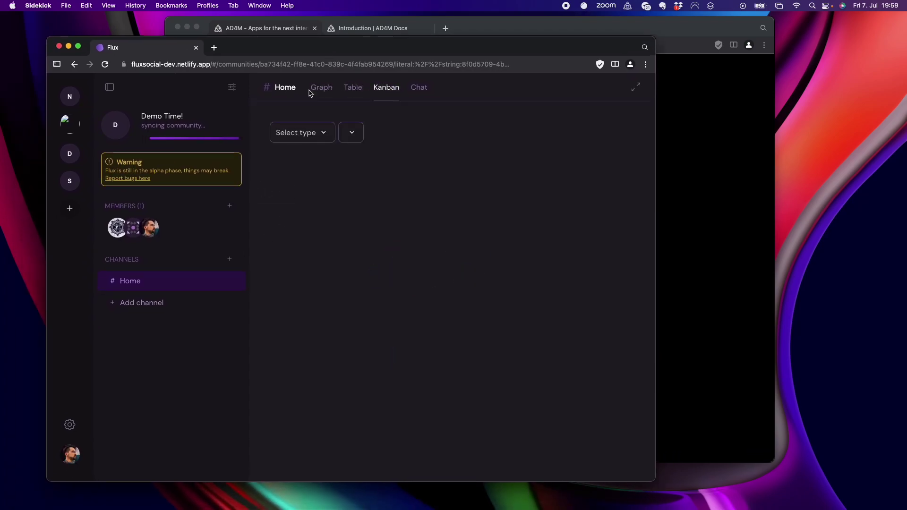
click(315, 90)
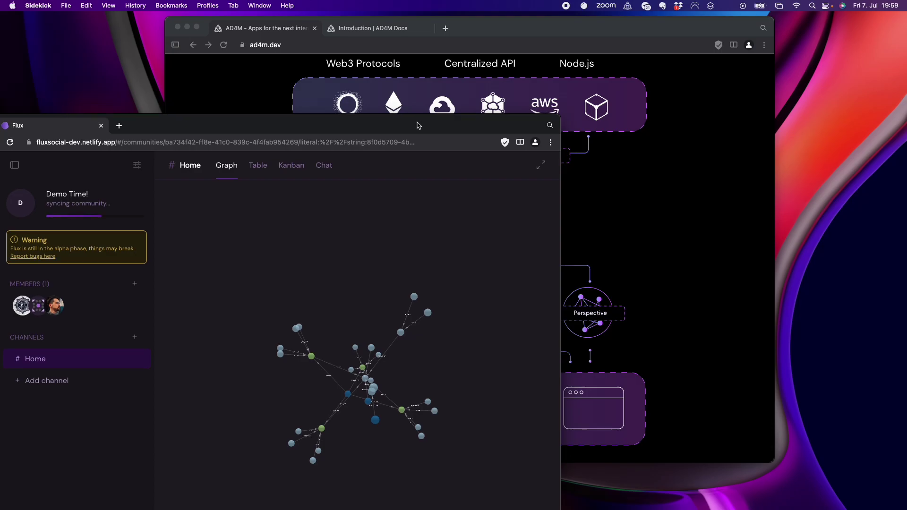
drag(291, 131, 406, 53)
Open perspect3ve.app in a new browser tab
click(233, 48)
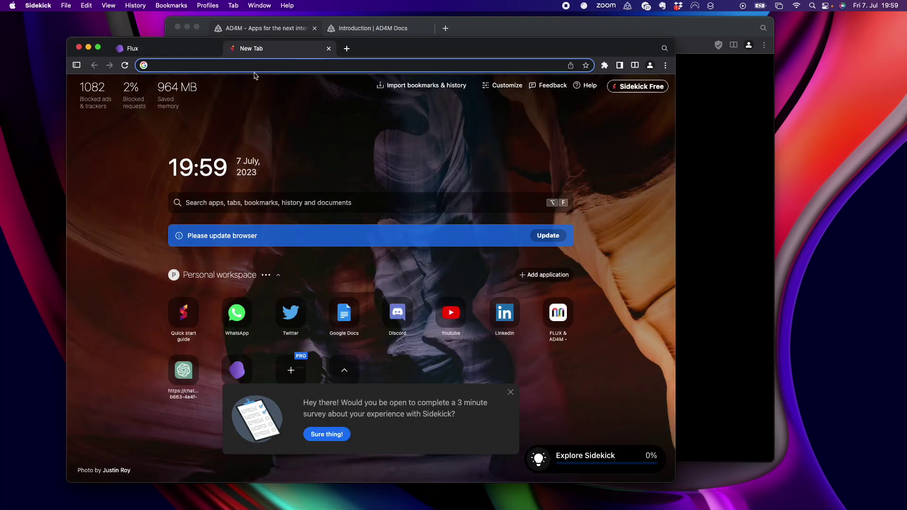
text(perspect3ve.app)
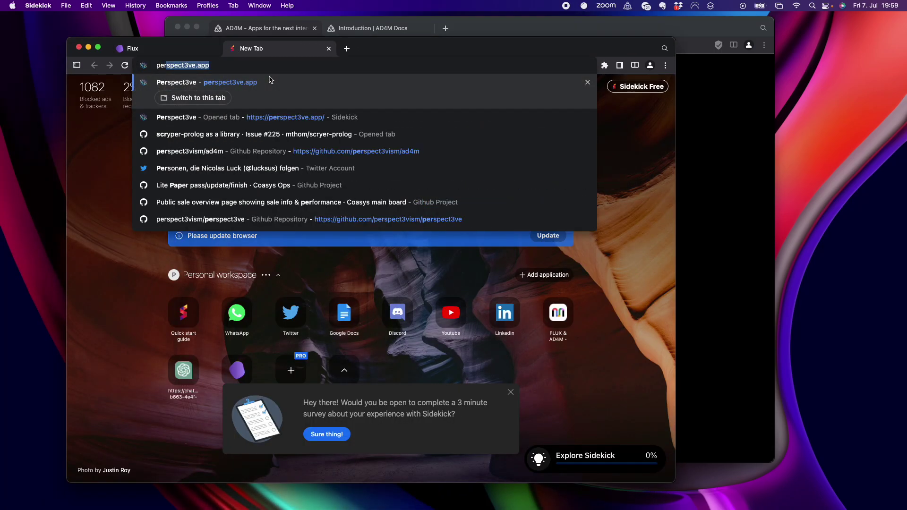
key(Return)
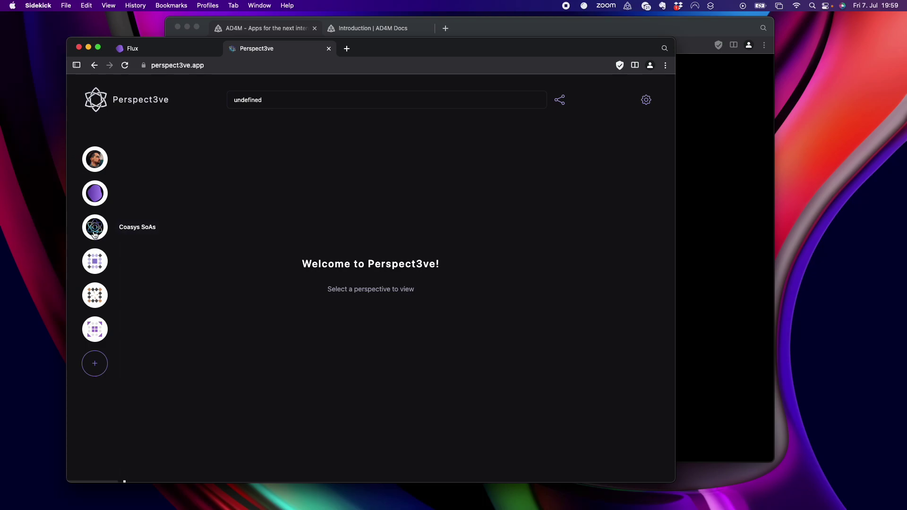
Open the shared demo community's perspective in Perspect3ve, view the Home channel's properties and enter the channel
click(93, 335)
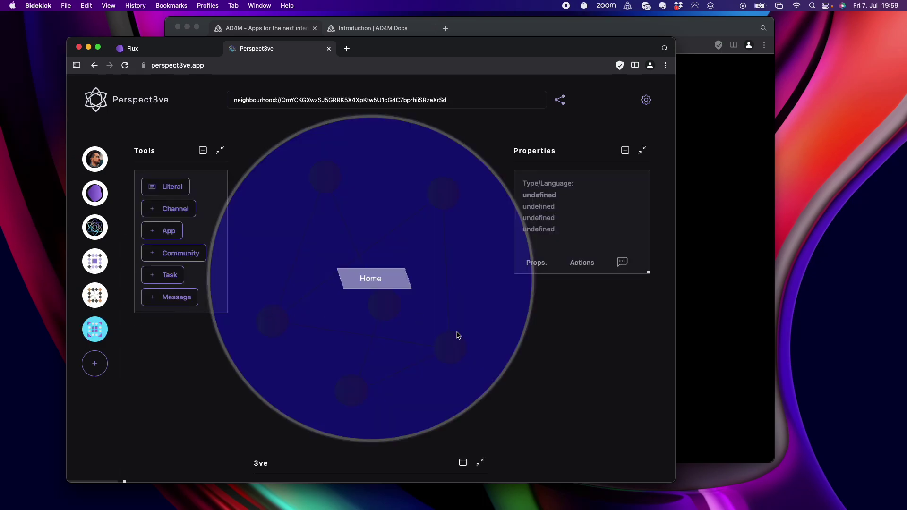
click(368, 287)
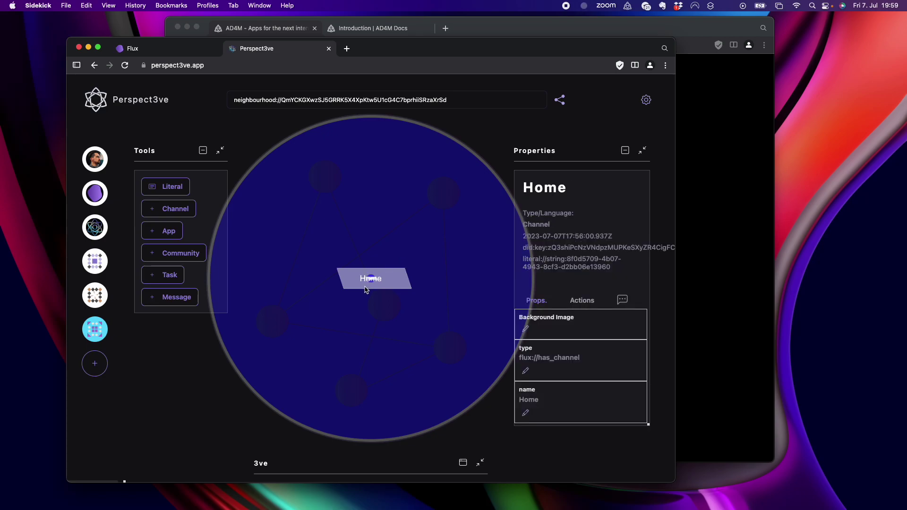
double_click(386, 285)
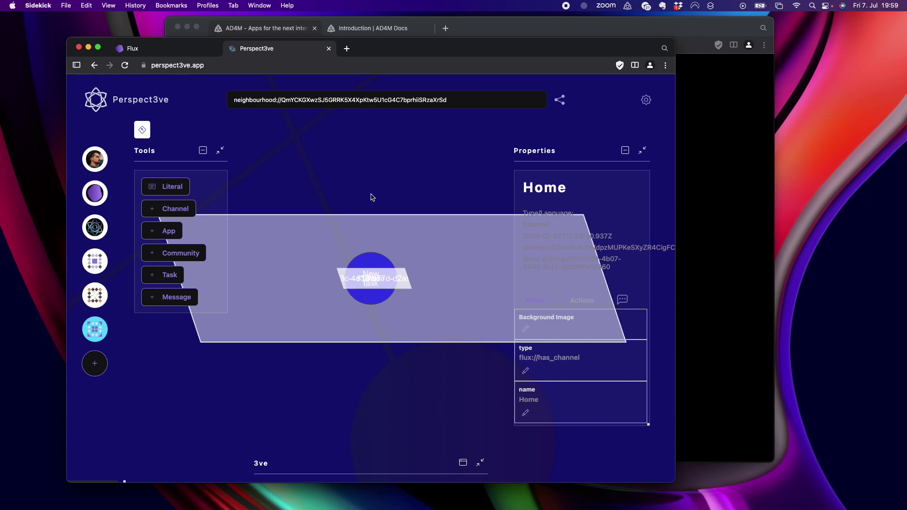
Make the Perspect3ve window full screen and select the demo community's perspective again
click(98, 48)
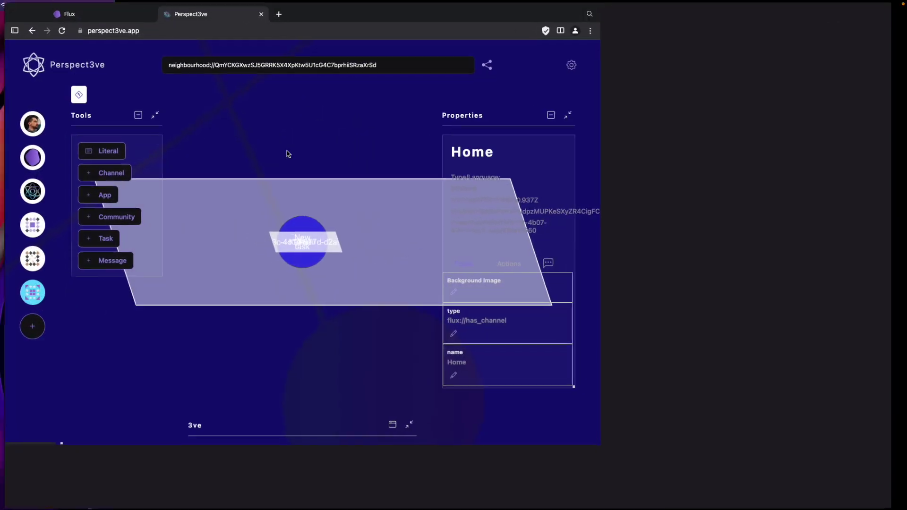
click(340, 373)
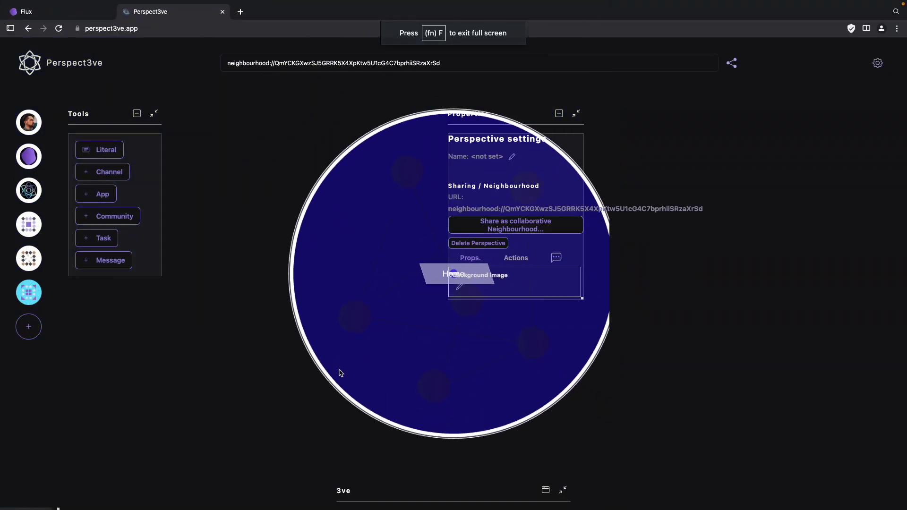
click(31, 291)
Enter the Home channel and spread out its overlapping message, New task, Kanban and Chat items
click(465, 278)
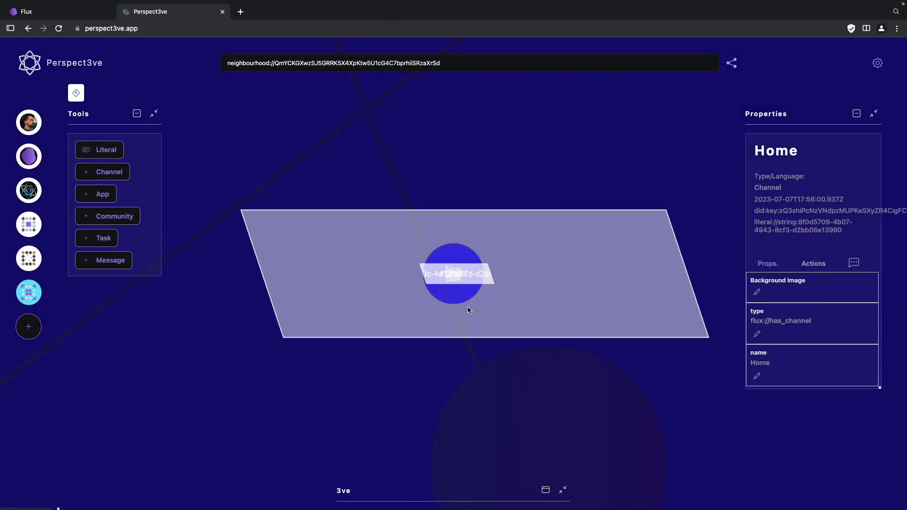
drag(462, 284, 577, 269)
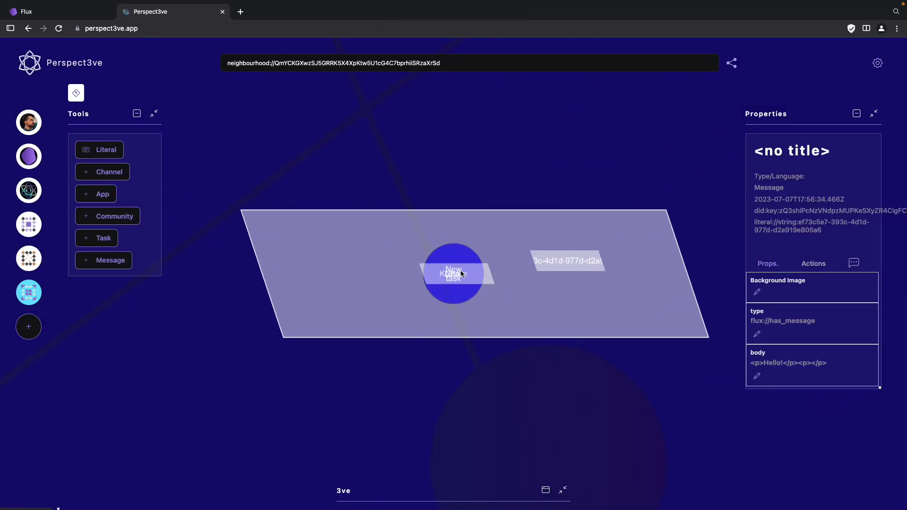
drag(454, 276, 386, 305)
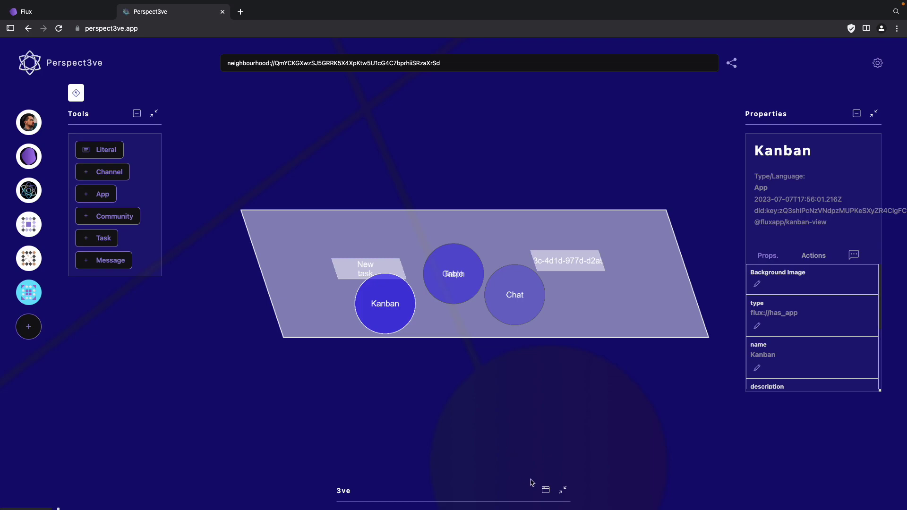
Expand the 3ve assistant panel and check the OpenAI API key field in the settings
click(545, 491)
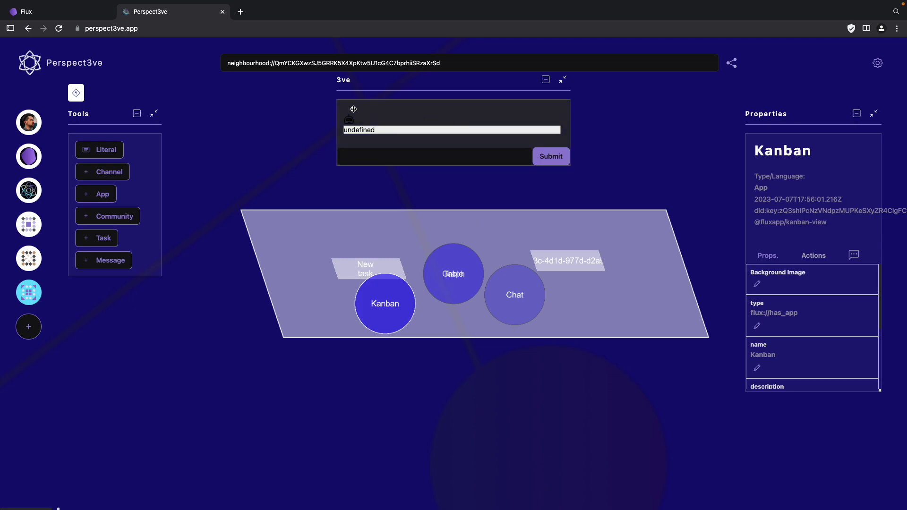
click(429, 153)
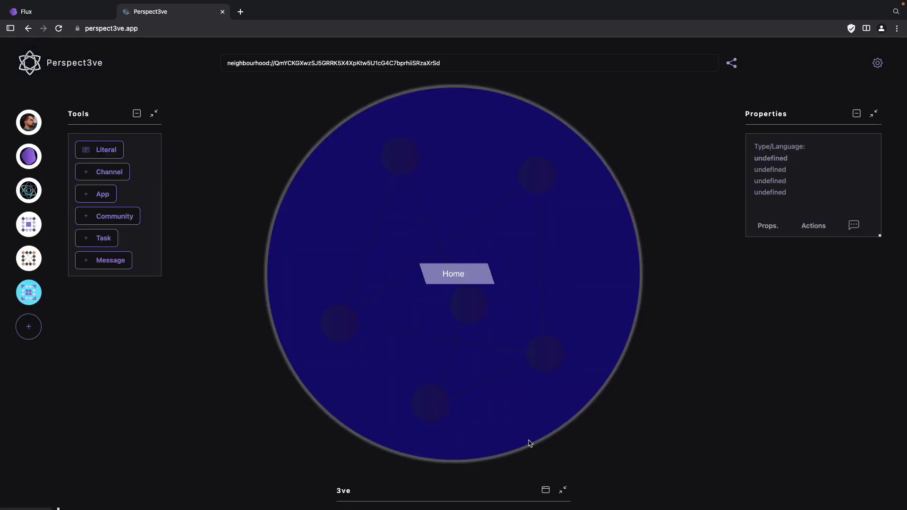
click(545, 490)
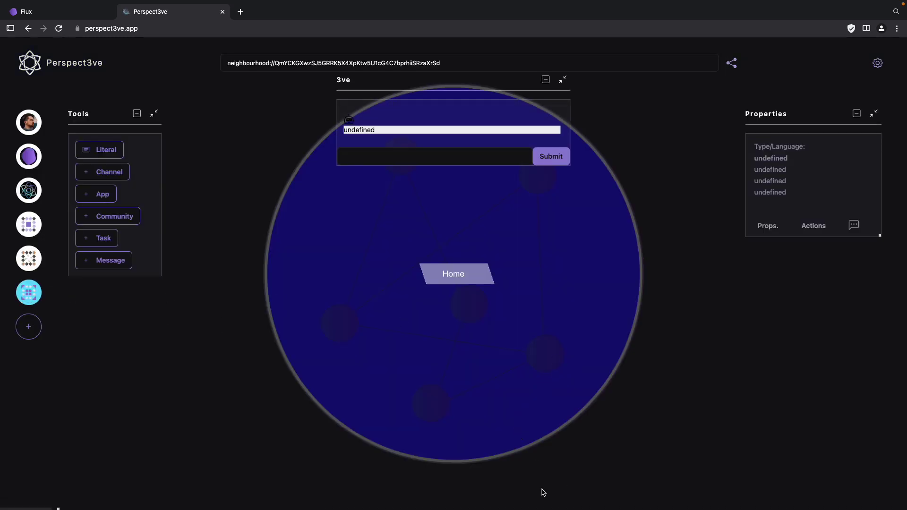
click(877, 63)
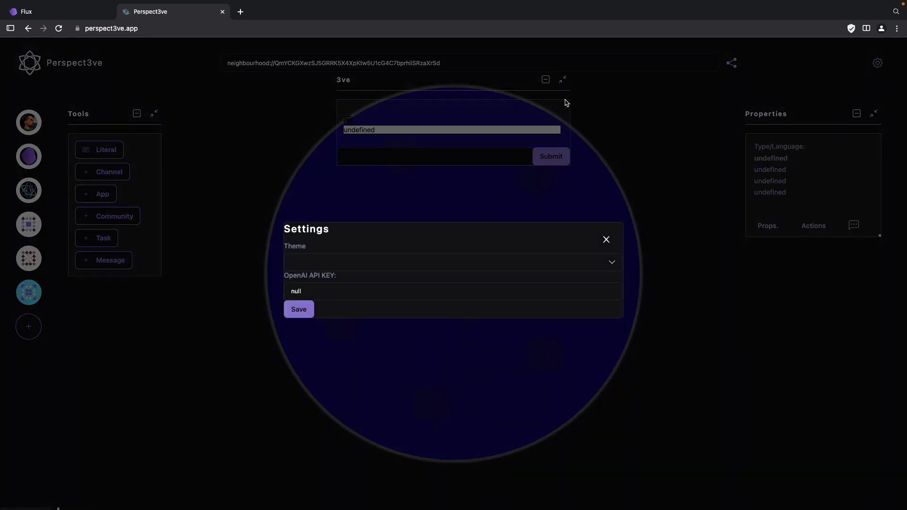
click(686, 178)
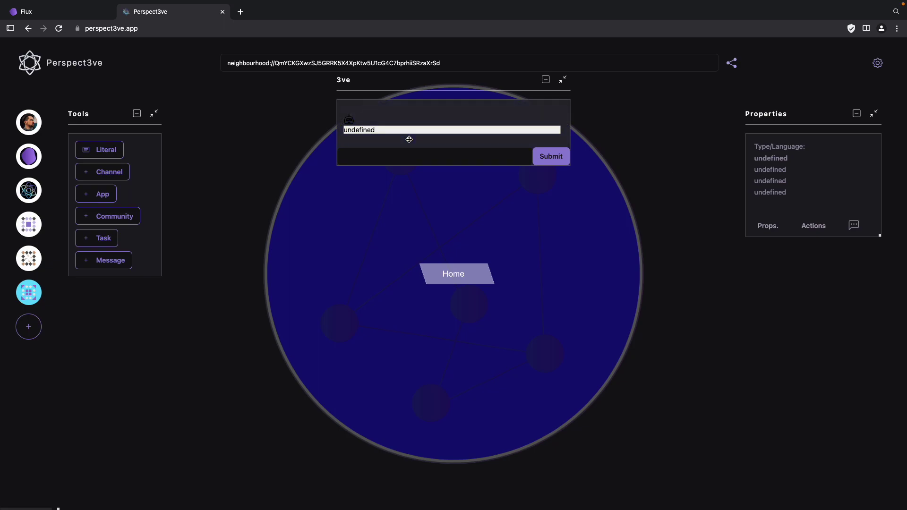
Switch to the other browser window showing Perspect3ve, reload it and open the shared demo community's perspective
key(ctrl+Up)
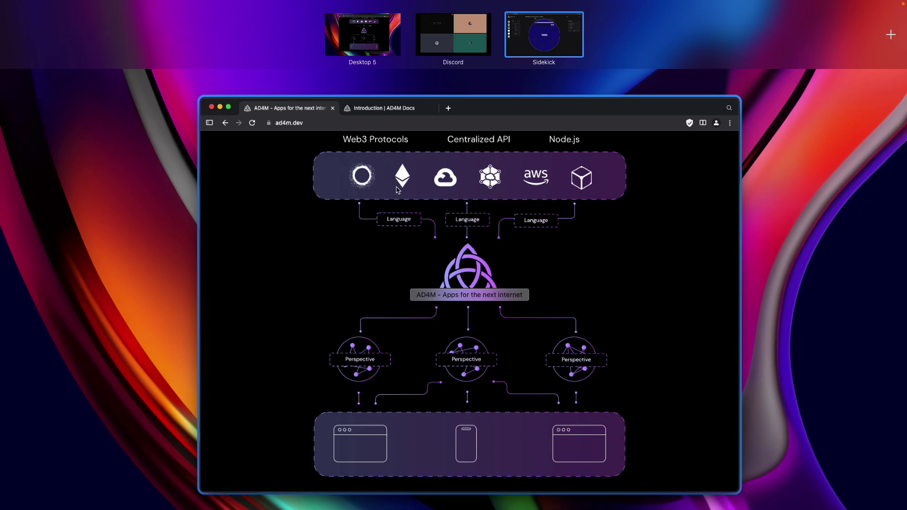
click(397, 190)
key(ctrl+Up)
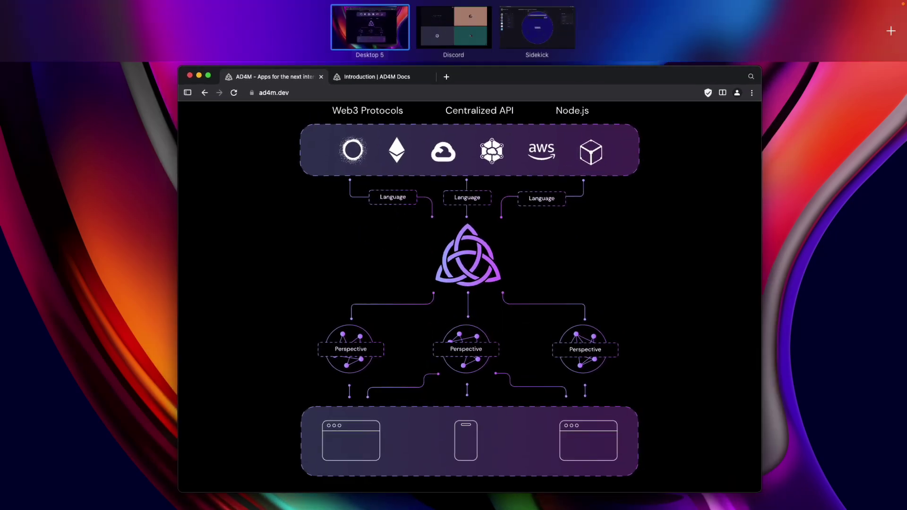
drag(201, 189, 348, 36)
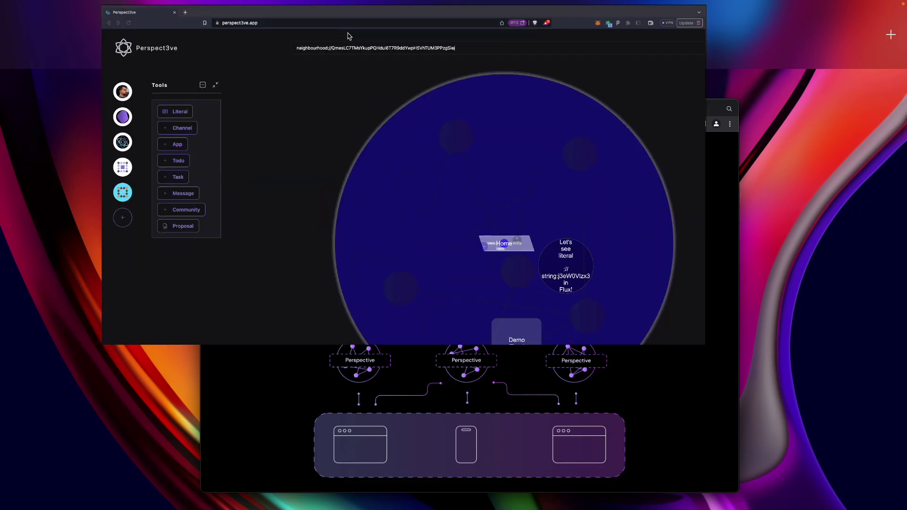
key(super+r)
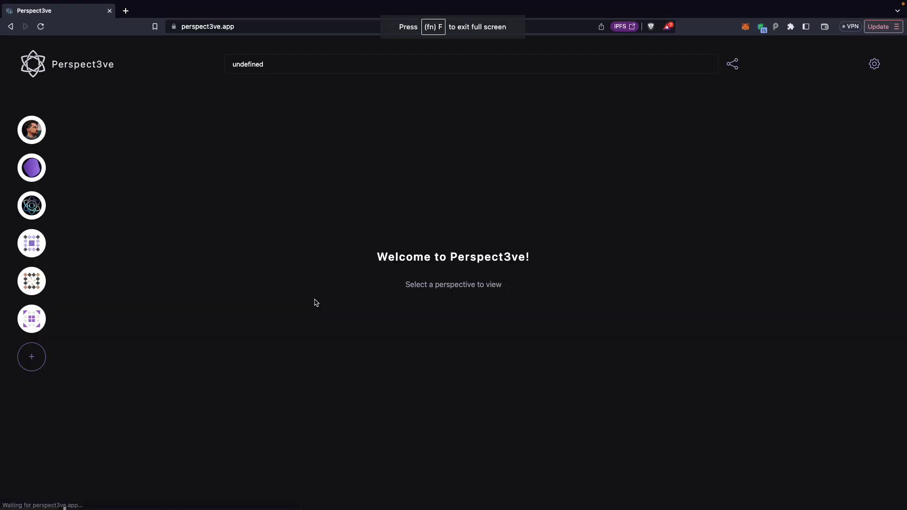
click(42, 323)
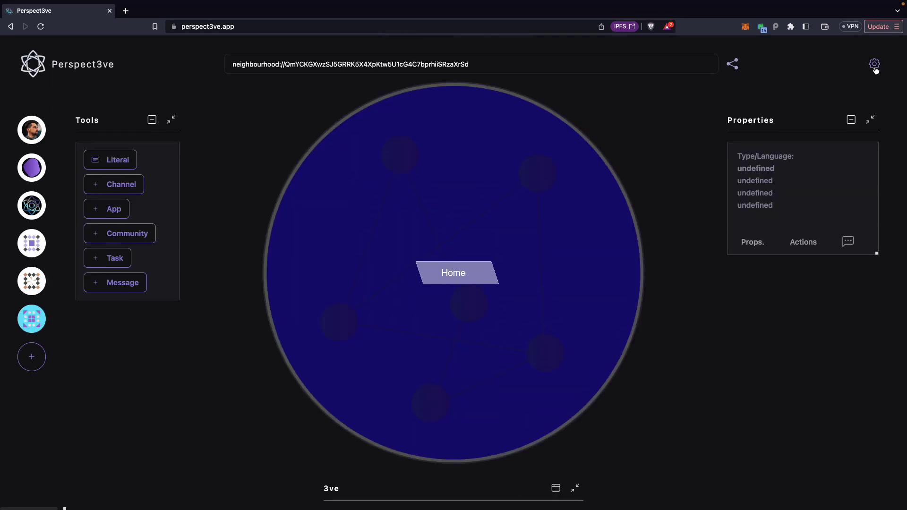
Change the theme to Light in the settings and save it
click(875, 70)
click(444, 258)
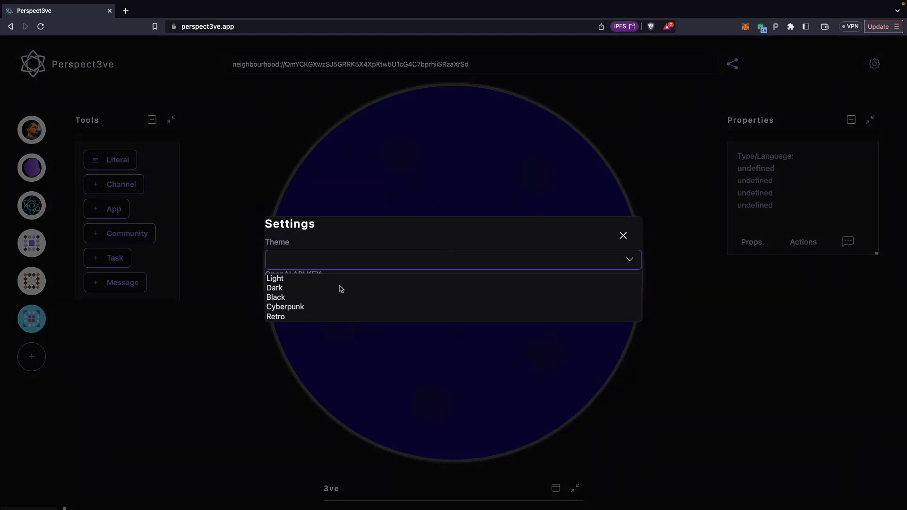
click(318, 278)
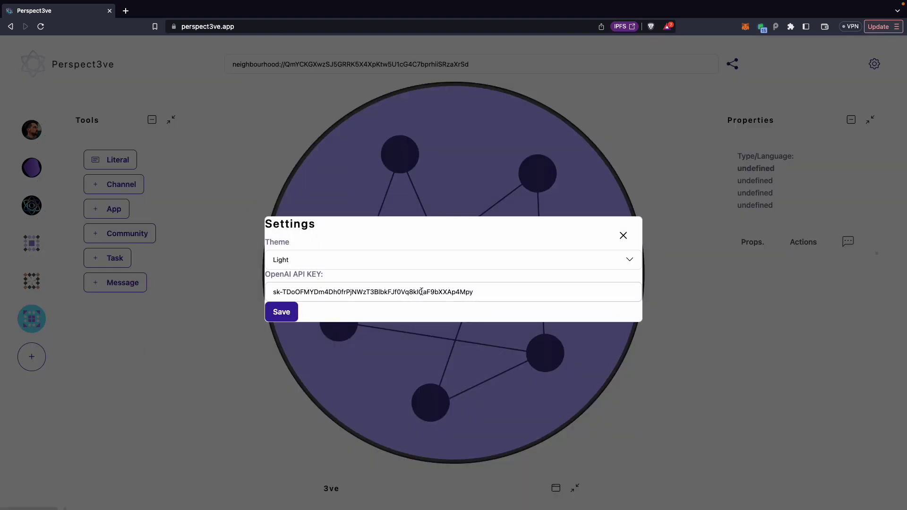
click(286, 313)
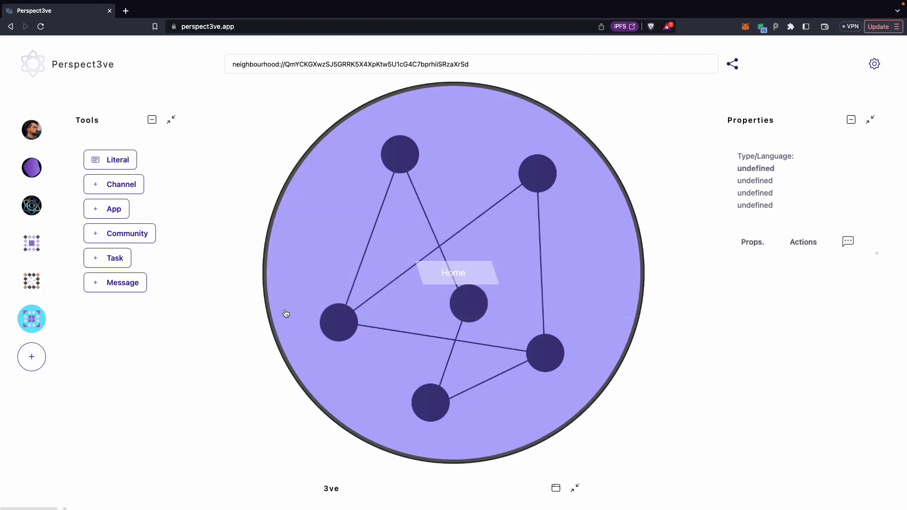
Select the perspective circle to show its properties, and save Dark as the theme in the settings
click(400, 371)
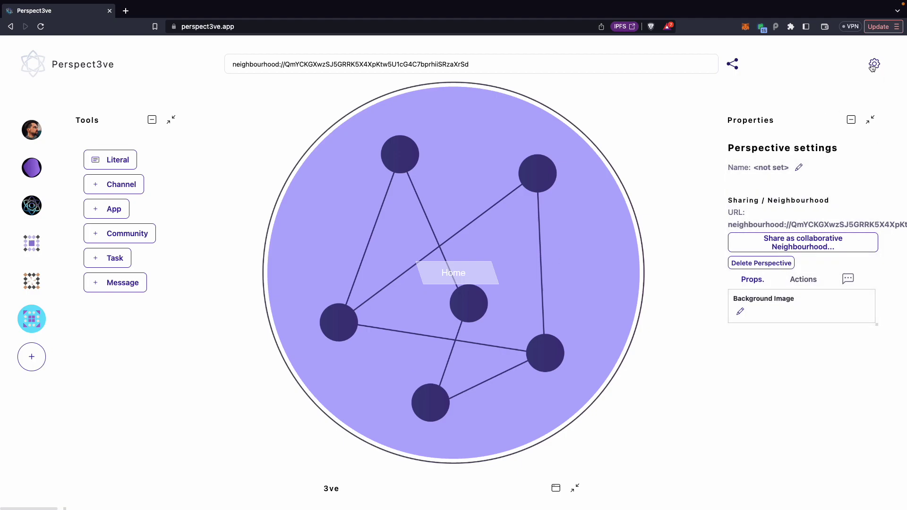
click(874, 64)
click(458, 261)
click(324, 287)
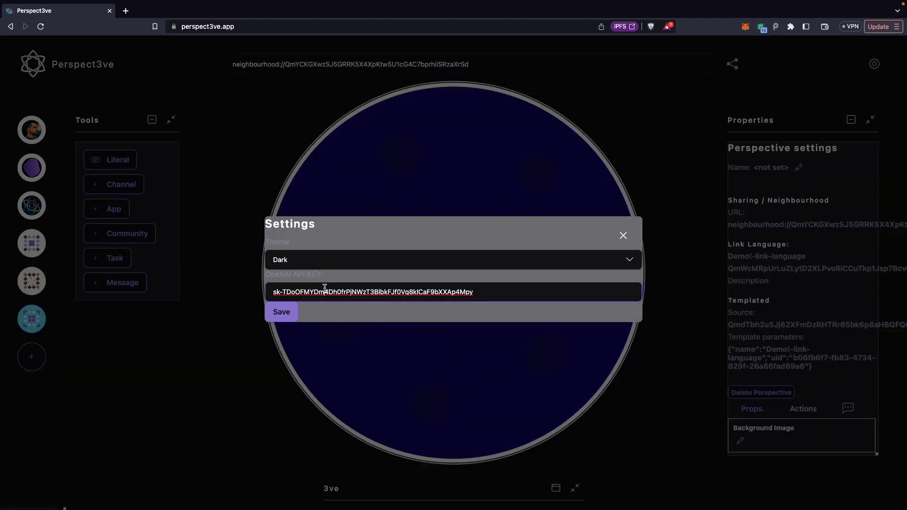
click(289, 314)
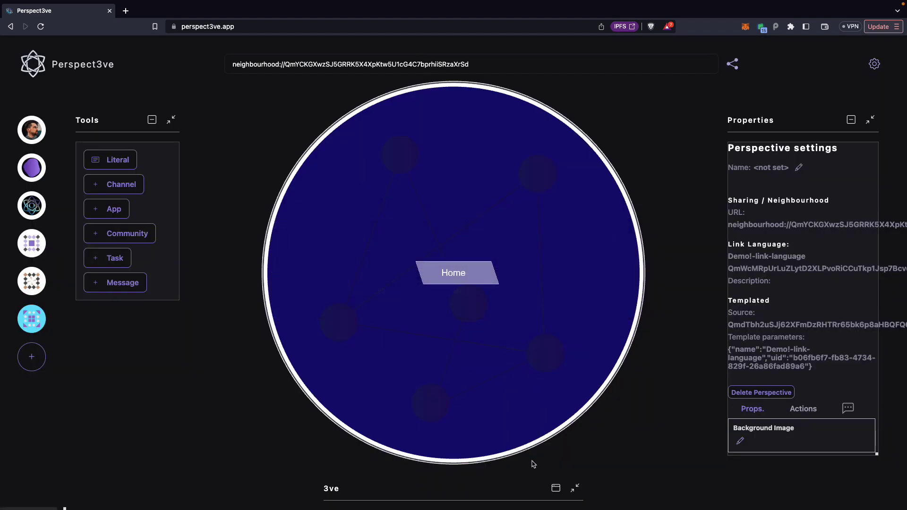
Expand the 3ve assistant panel and move it slightly down over the perspective circle, above the Home item
click(556, 489)
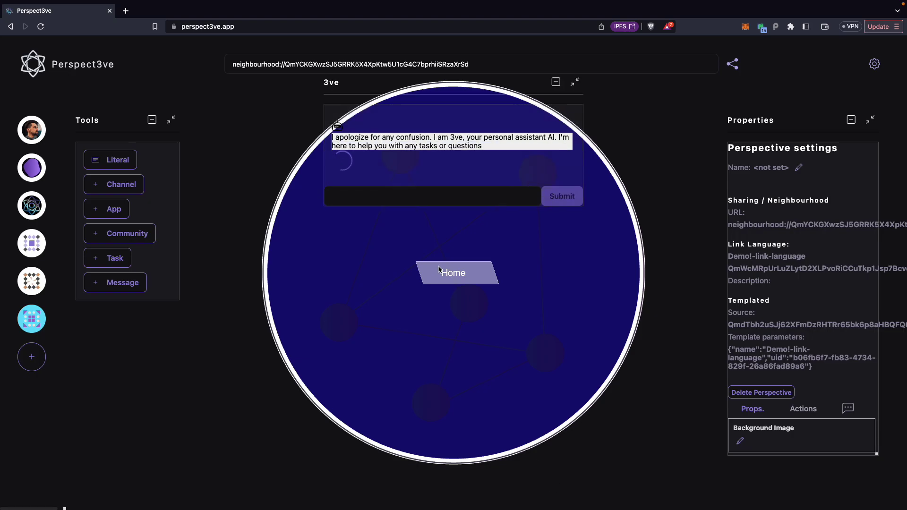
drag(473, 84, 487, 136)
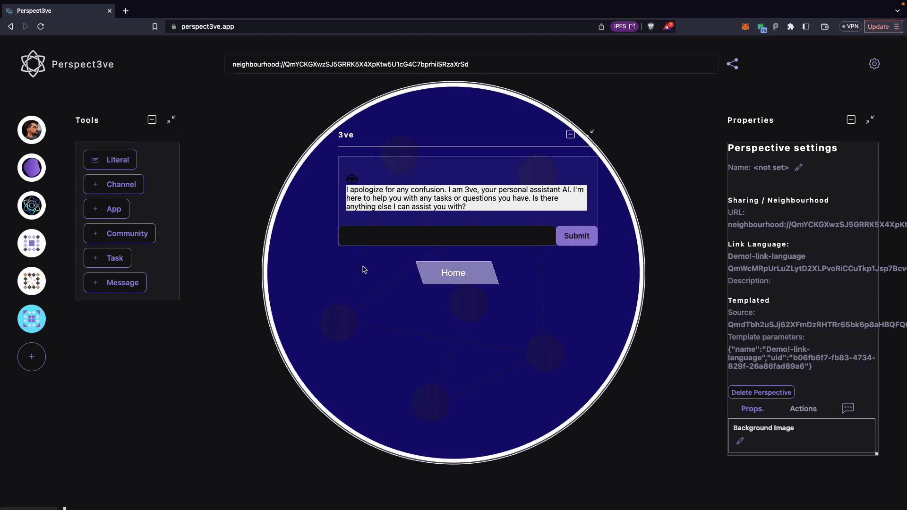
Switch to the Sidekick browser and bring up the Flux demo community's Home channel graph
key(ctrl+Up)
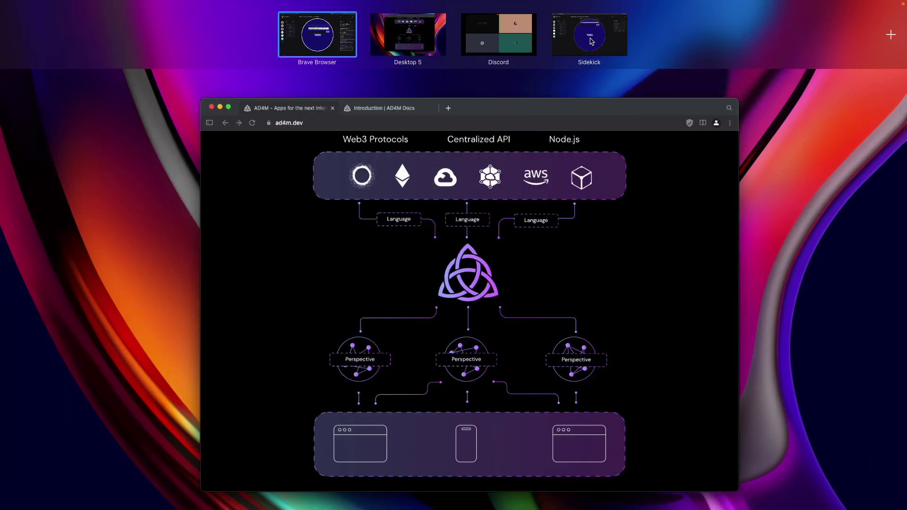
click(406, 212)
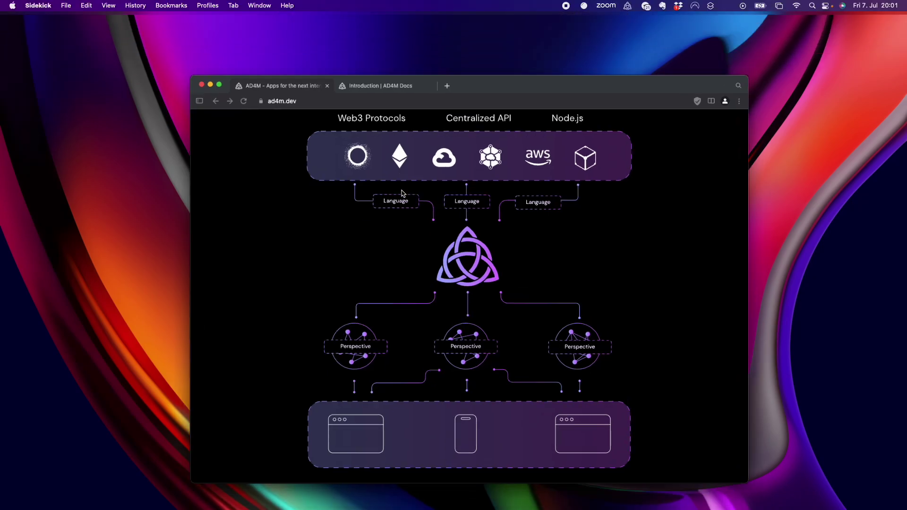
key(ctrl+Up)
click(302, 34)
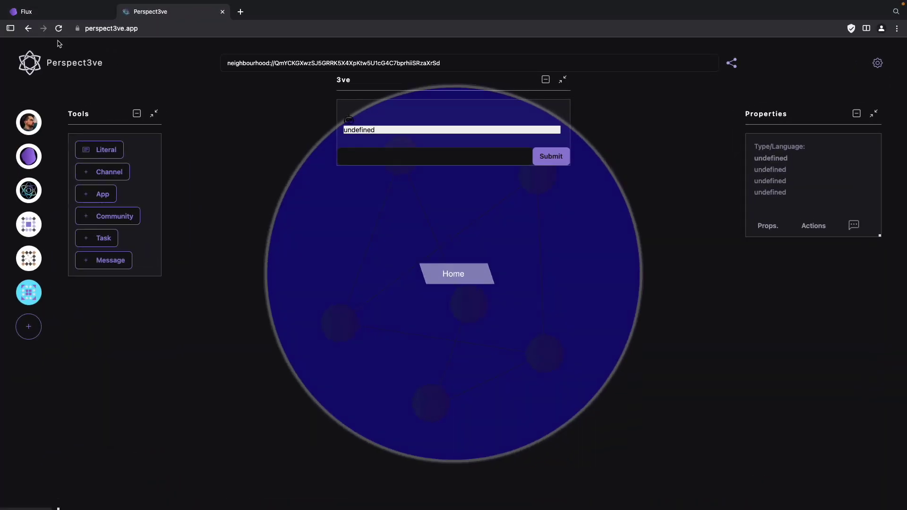
click(45, 13)
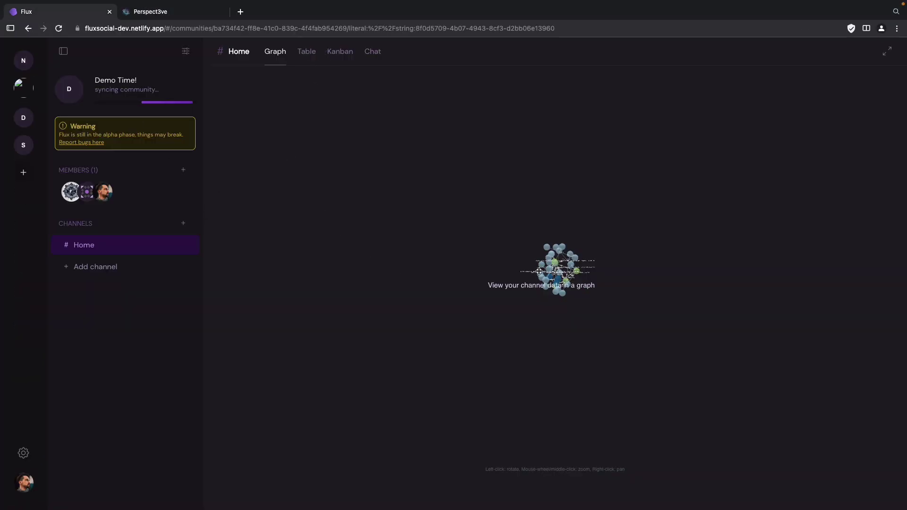
Examine the Home channel's graph from several angles, looking at its nodes and the flux://body and flux://entry_type links
scroll(567, 212, up, 3)
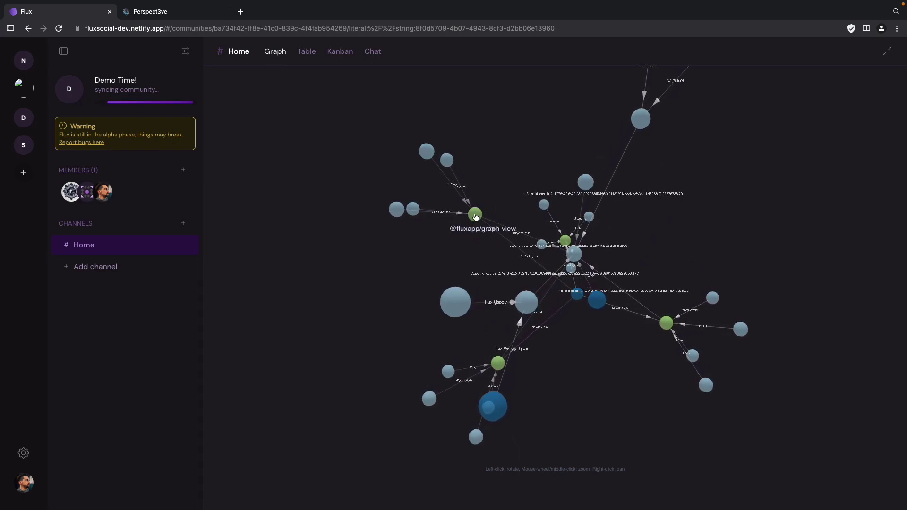
drag(676, 151, 695, 182)
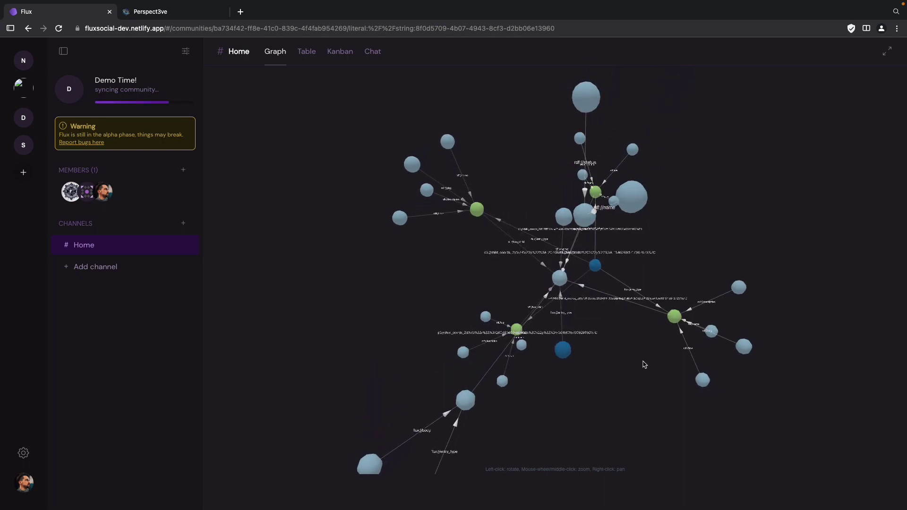
drag(645, 365, 478, 296)
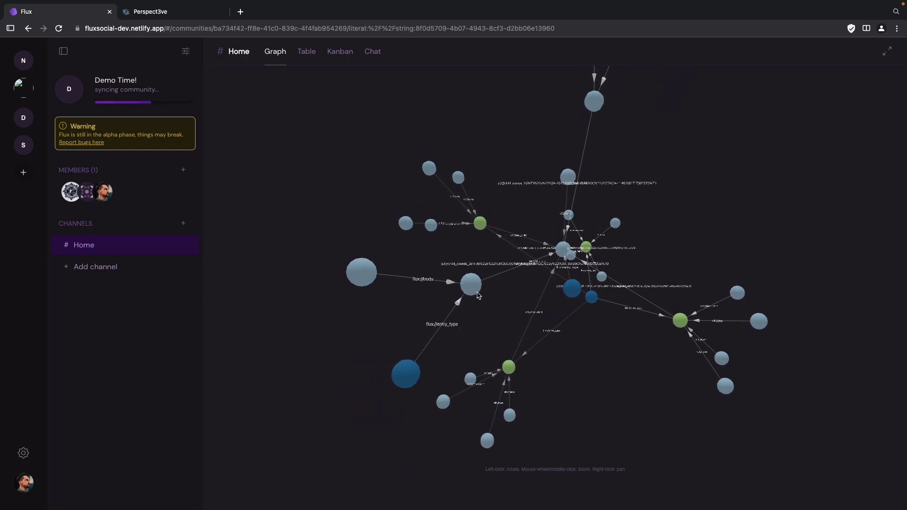
mouse_move(362, 284)
mouse_move(407, 380)
drag(586, 370, 427, 324)
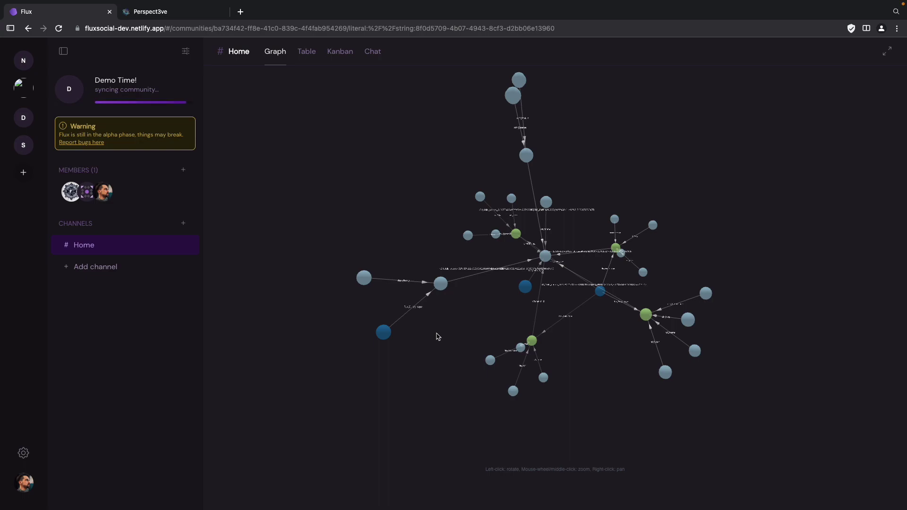
View the Home channel as a table and as a Kanban board, choosing Task as the board's type
click(307, 51)
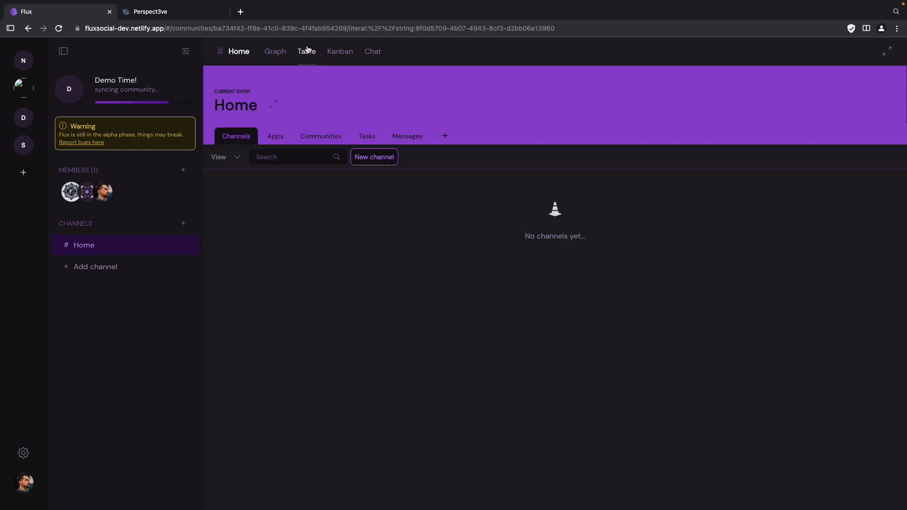
click(342, 52)
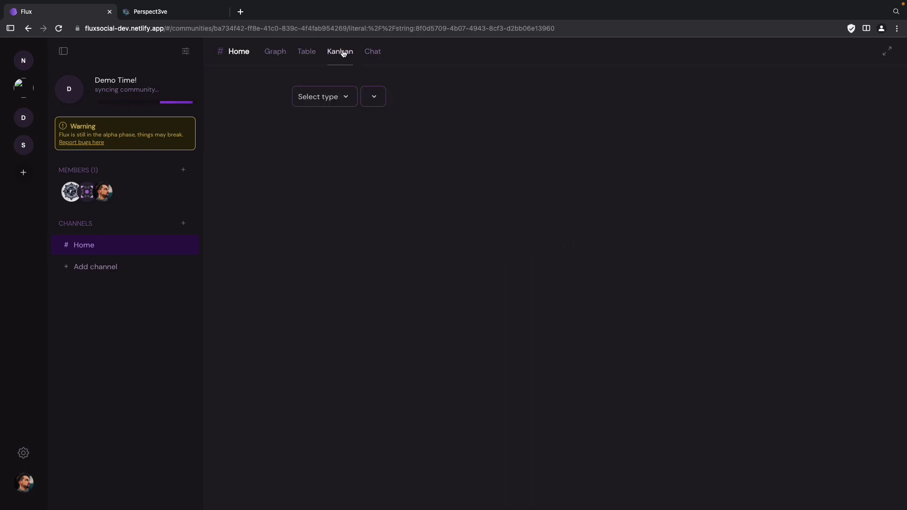
click(336, 97)
click(330, 109)
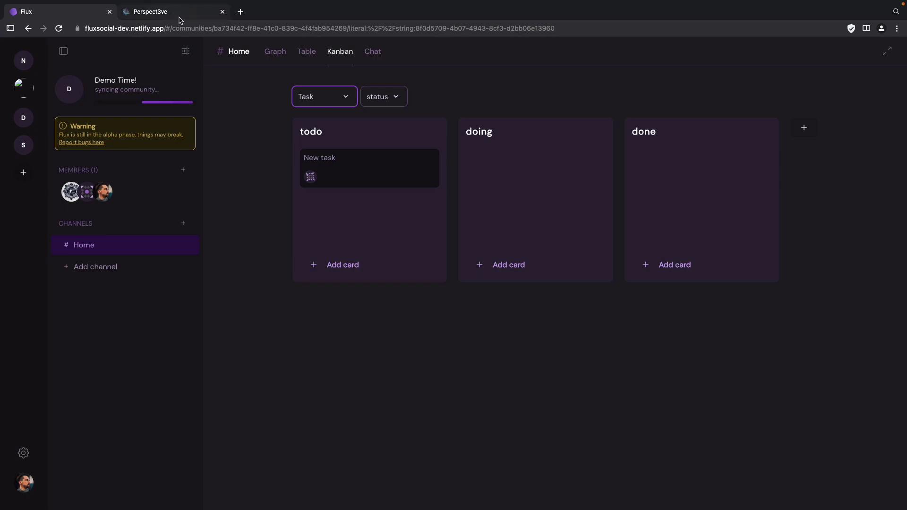
Switch back to the Brave browser's Perspect3ve window and get the 3ve assistant ready for a new prompt
key(ctrl+Up)
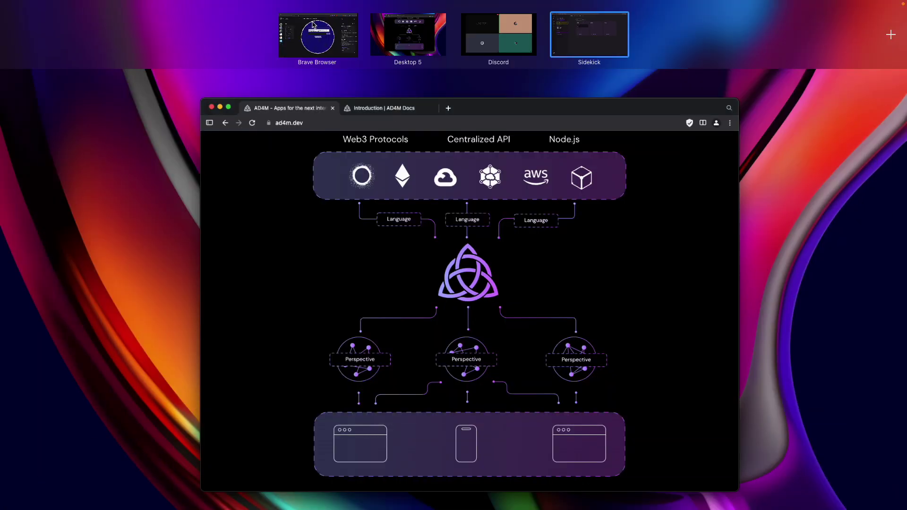
click(319, 36)
click(446, 241)
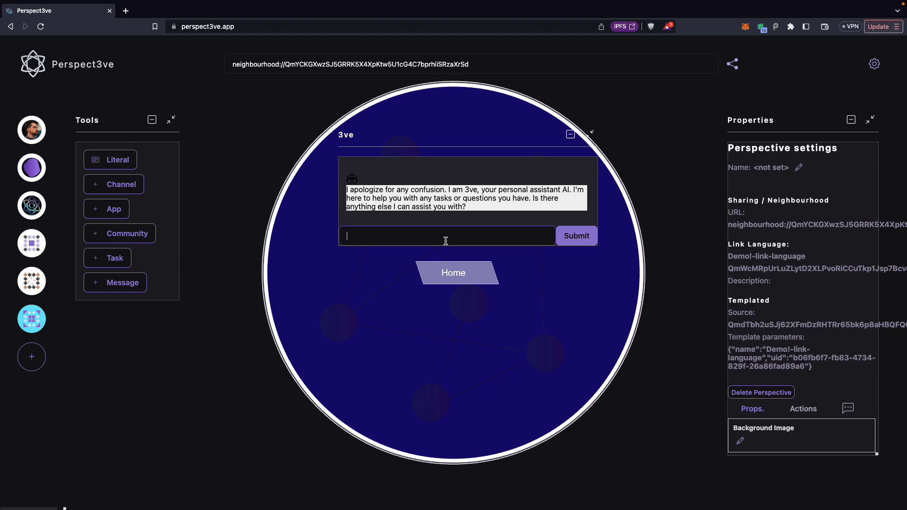
Ask 3ve: "Please write a subject class "Proposal" with a property "state" and name options that make sense in this case."
text(Plsd)
key(BackSpace)
text(rs)
text(as)
text(e write a subject clas)
text(s "Proposal)
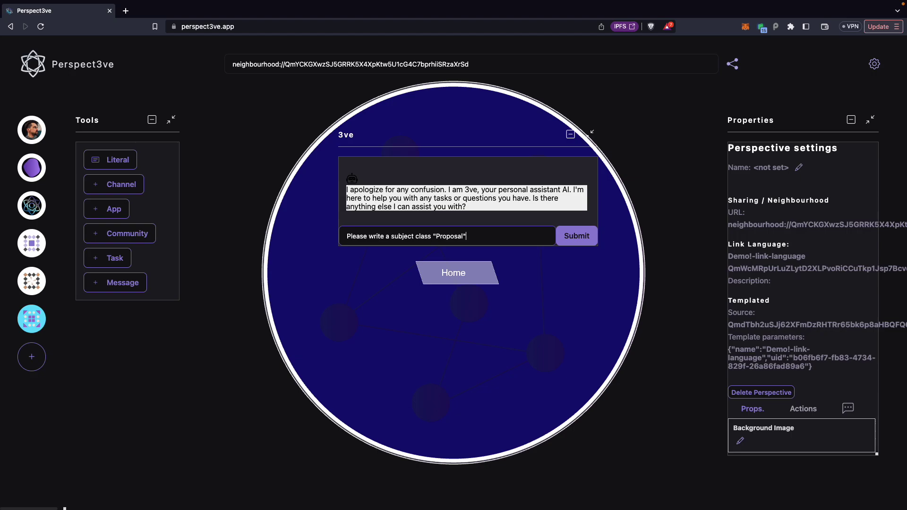
text(" wit)
text(h name option)
text(a property )
text("state" and)
click(523, 235)
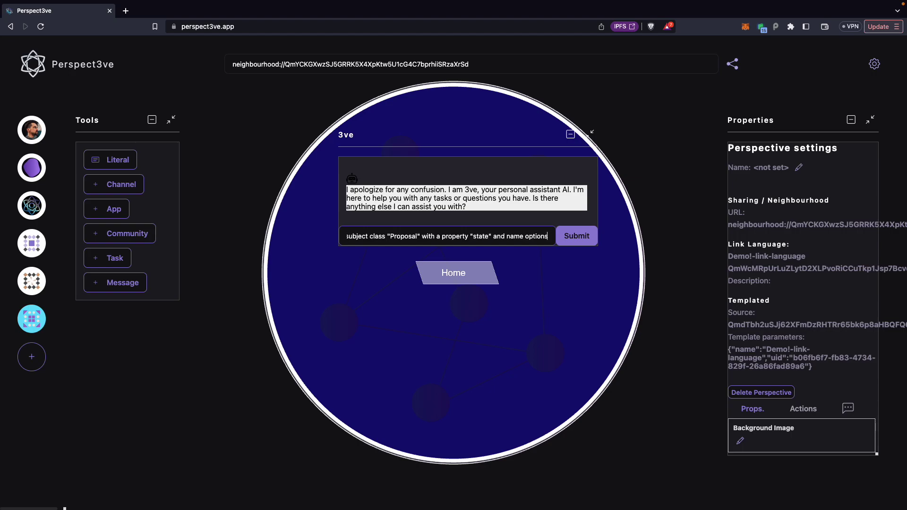
text(that make sense)
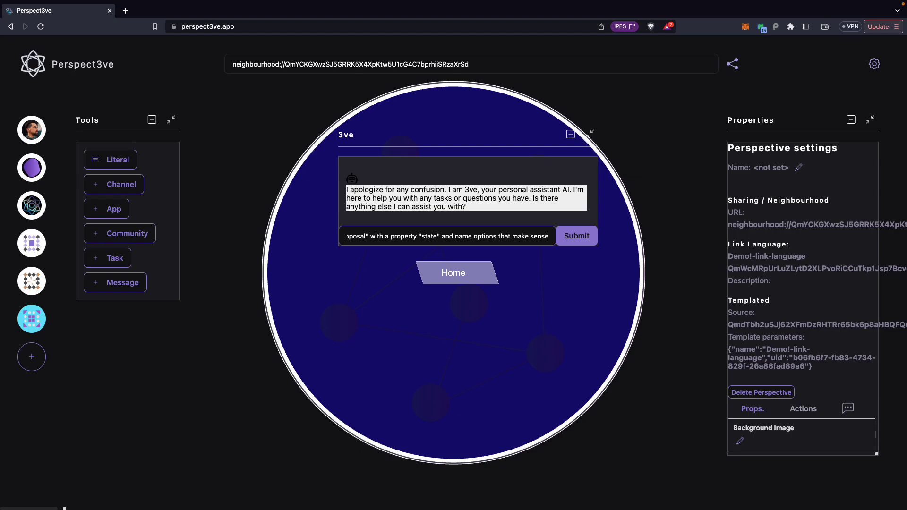
text( in this case.)
key(Return)
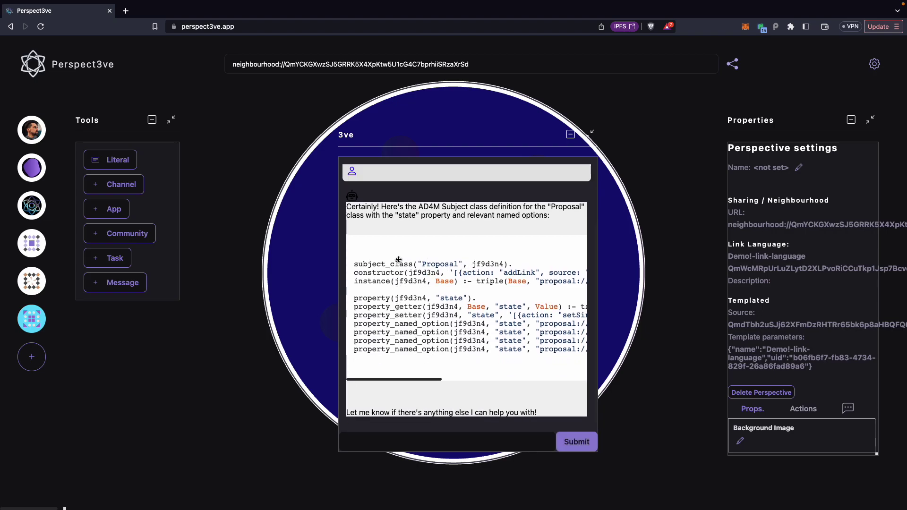
Review the generated Proposal class and ask 3ve to add a title, render instances as circles and include an icon
scroll(480, 324, right, 4)
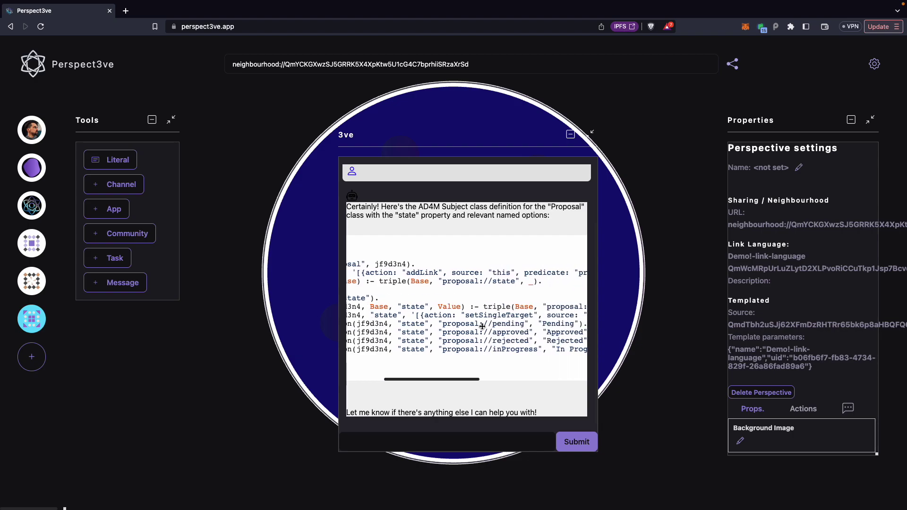
scroll(482, 326, right, 3)
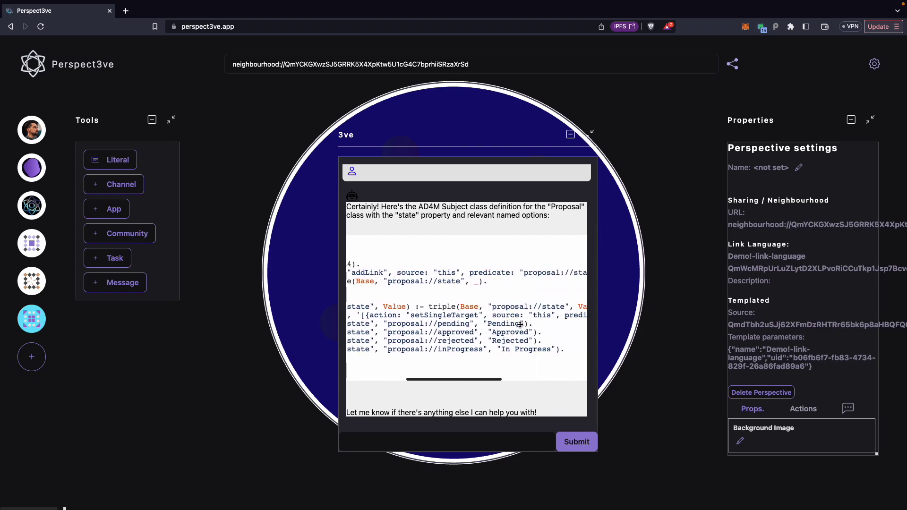
scroll(506, 352, left, 5)
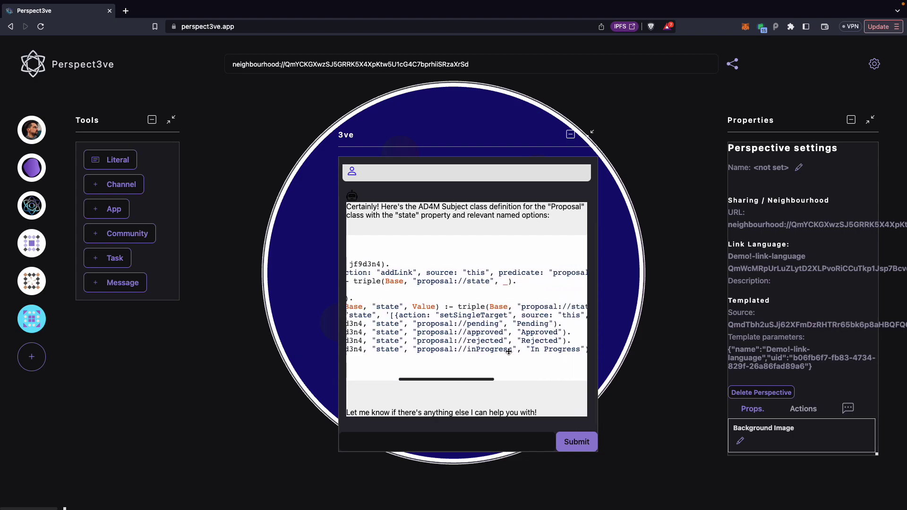
click(414, 439)
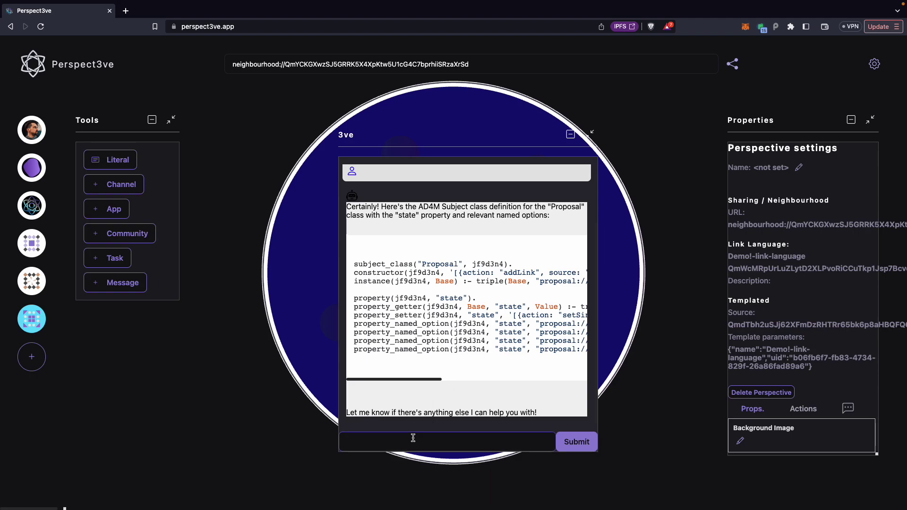
text(Ok)
text(Please add a)
text( title, have )
text(it be rendered as circ)
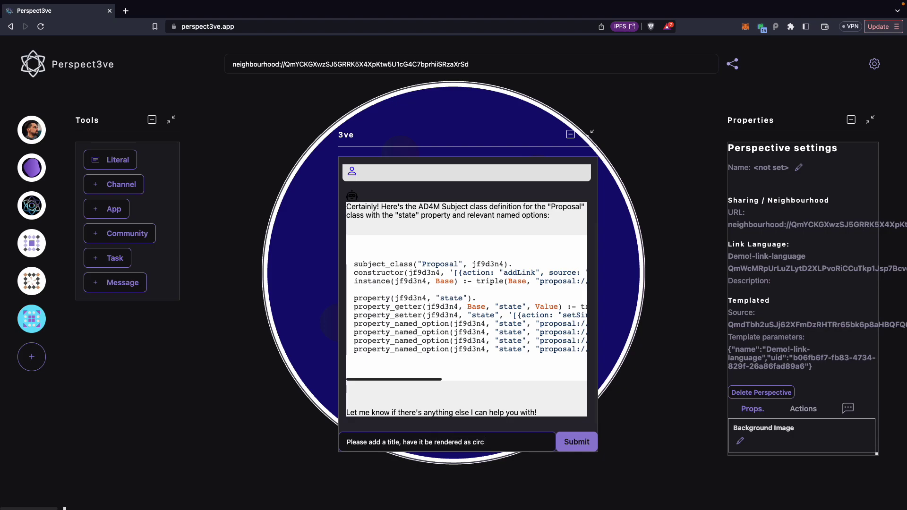
text(ly)
key(BackSpace)
text(es)
text(con.)
key(Return)
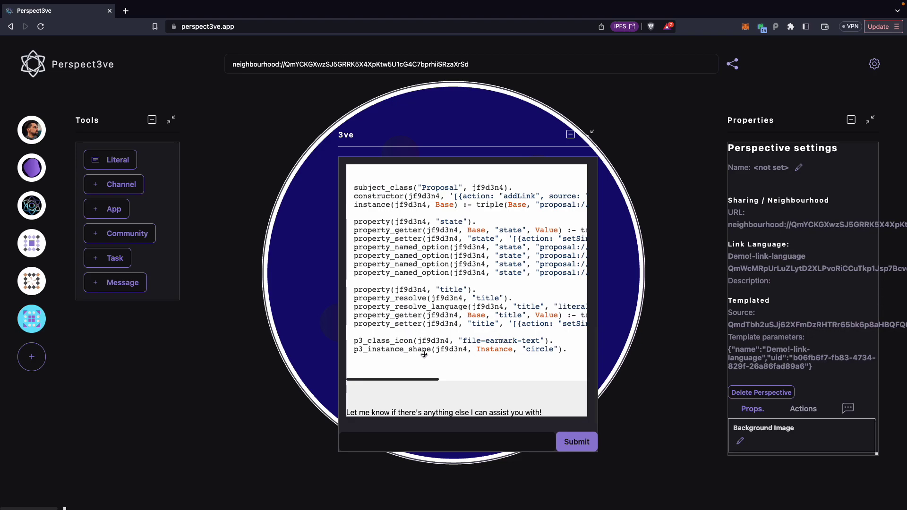
Send 3ve the instruction "Great! Now write this to the SDNA"
click(457, 440)
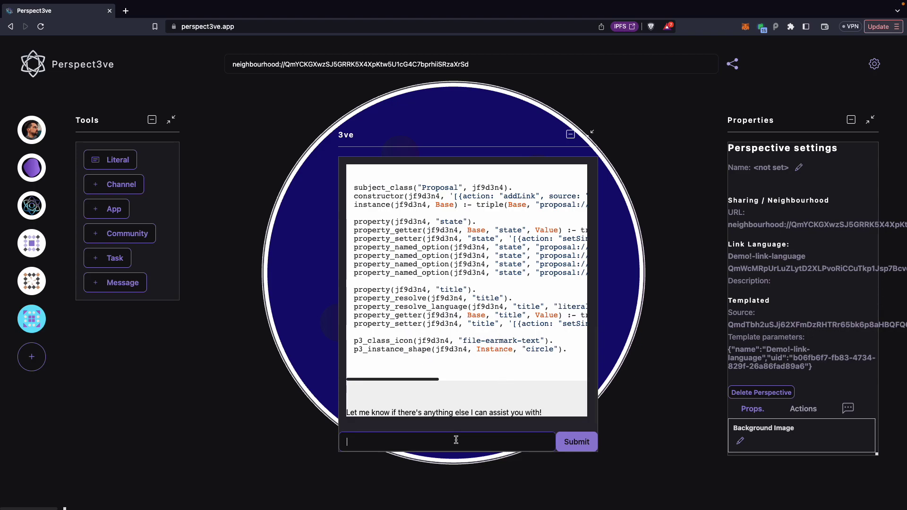
text(Great! Now write this to the SDNA)
key(Return)
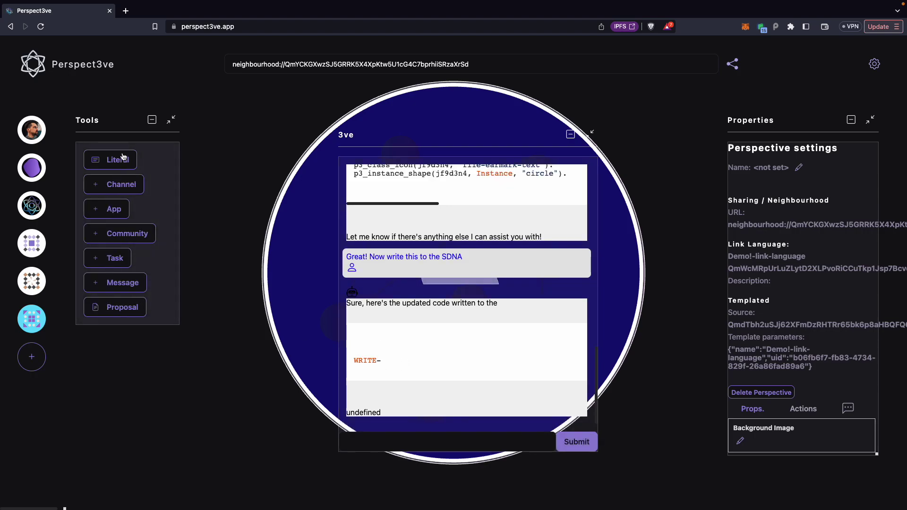
Shift the Tools panel slightly inward and collapse the 3ve assistant panel
drag(107, 126, 125, 129)
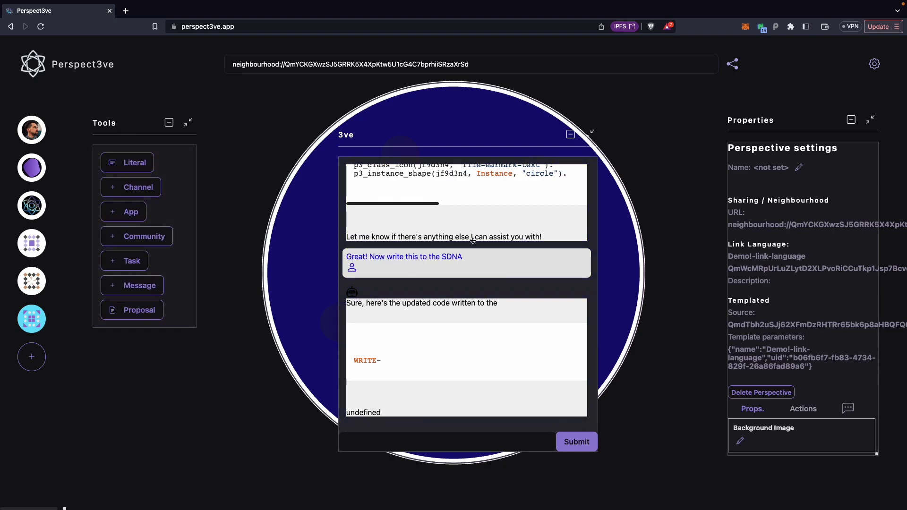
click(570, 135)
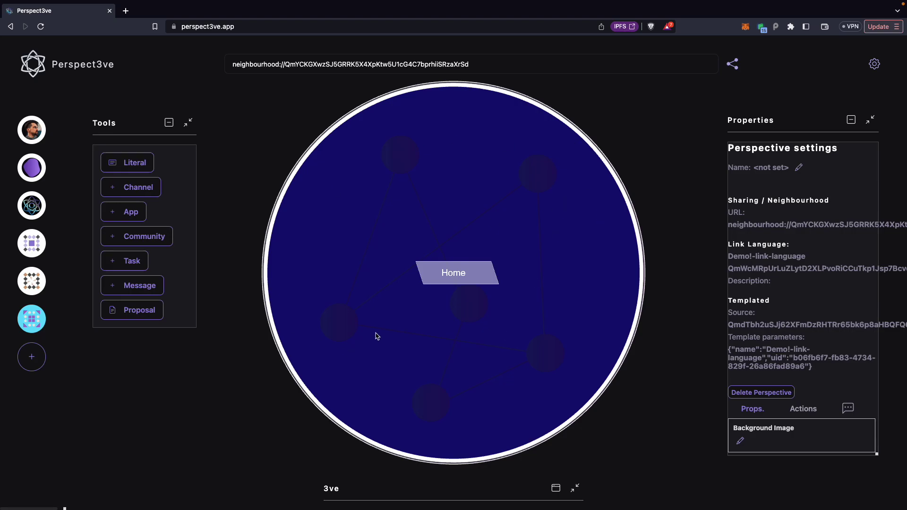
Move the Home channel aside from the new proposal beneath it and title that proposal "Let's see it in Flux too!"
drag(451, 271, 395, 334)
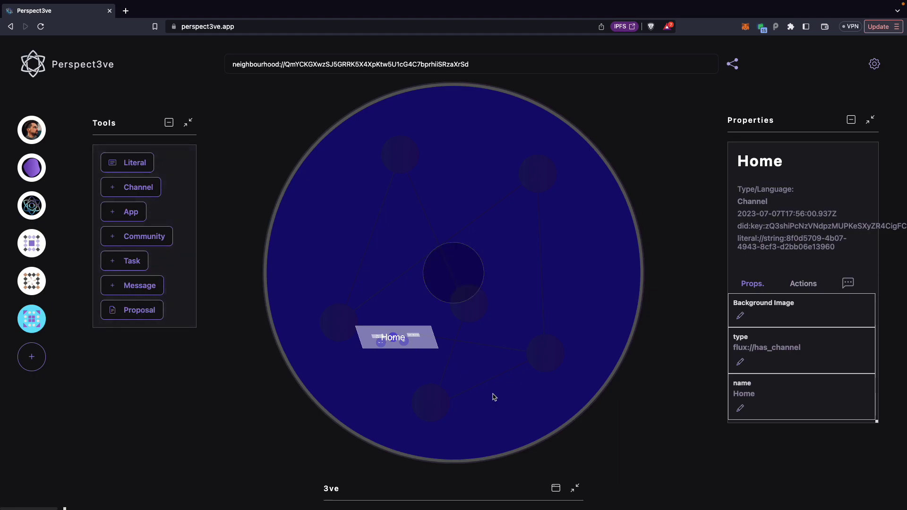
click(461, 299)
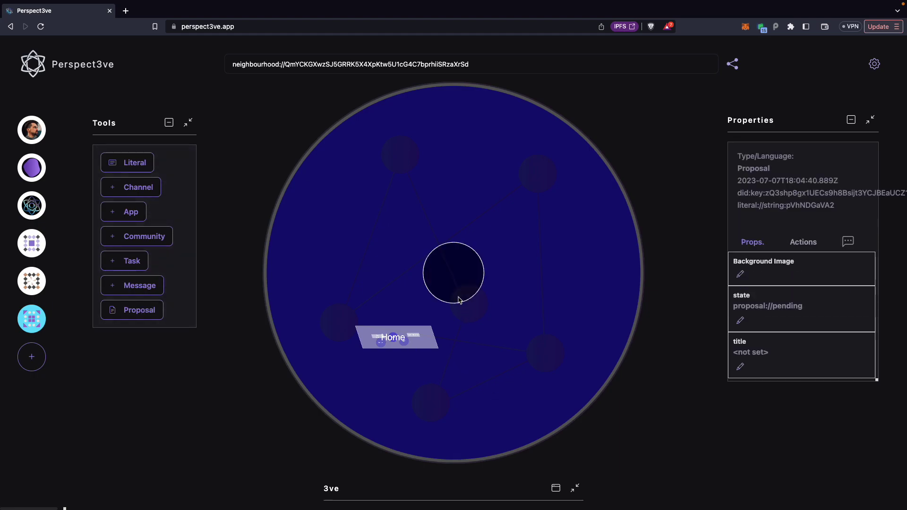
click(740, 367)
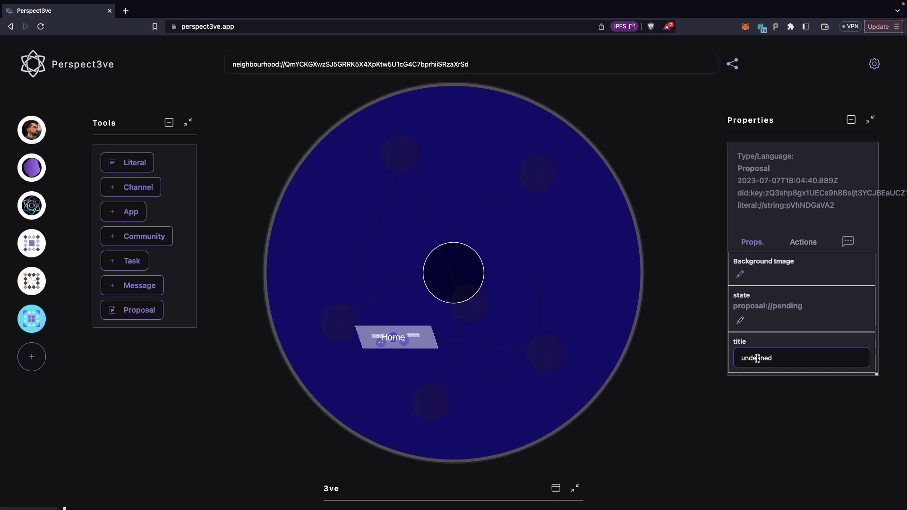
double_click(757, 358)
text(te)
text(t's se)
text(e it in Flux too@)
key(Return)
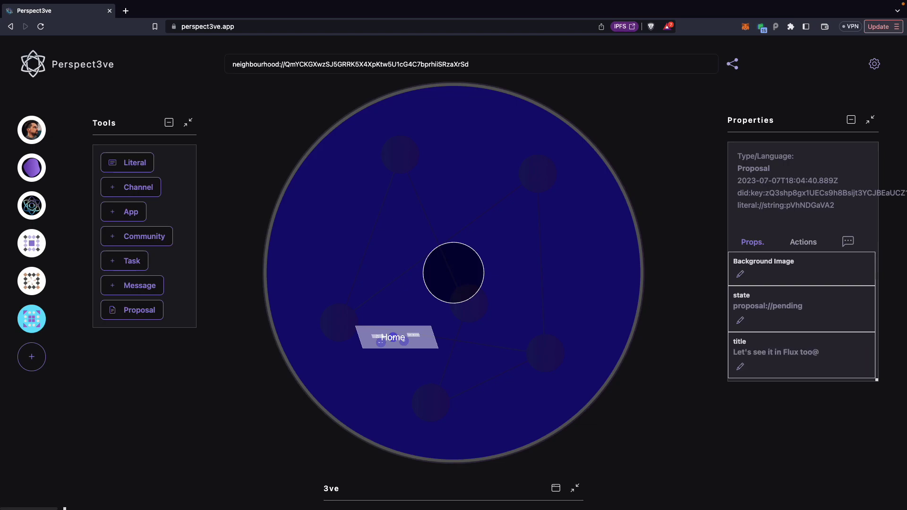
click(740, 367)
key(BackSpace)
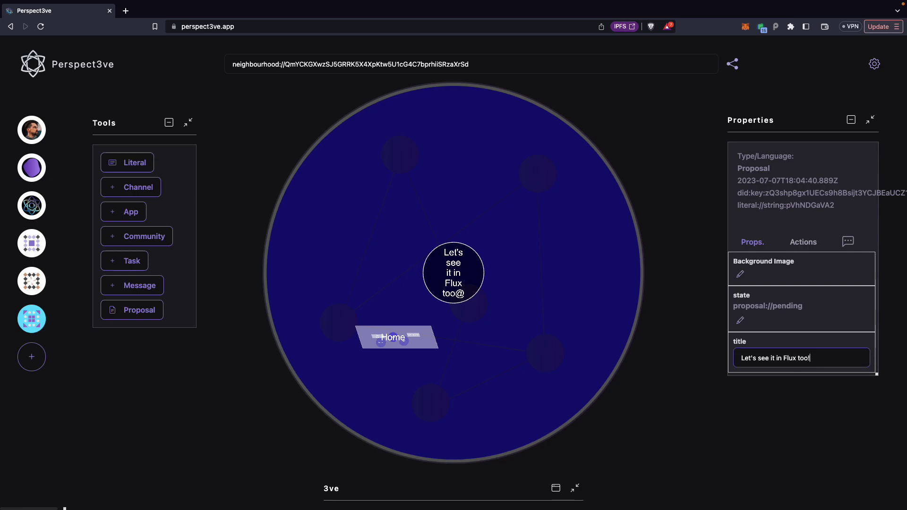
key(Return)
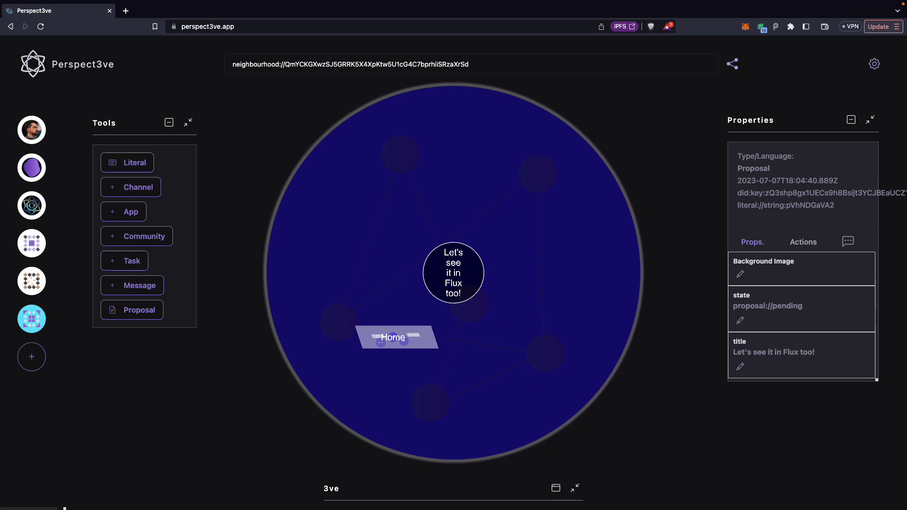
Set the state of the "Let's see it in Flux too!" proposal to Approved
click(741, 322)
click(802, 313)
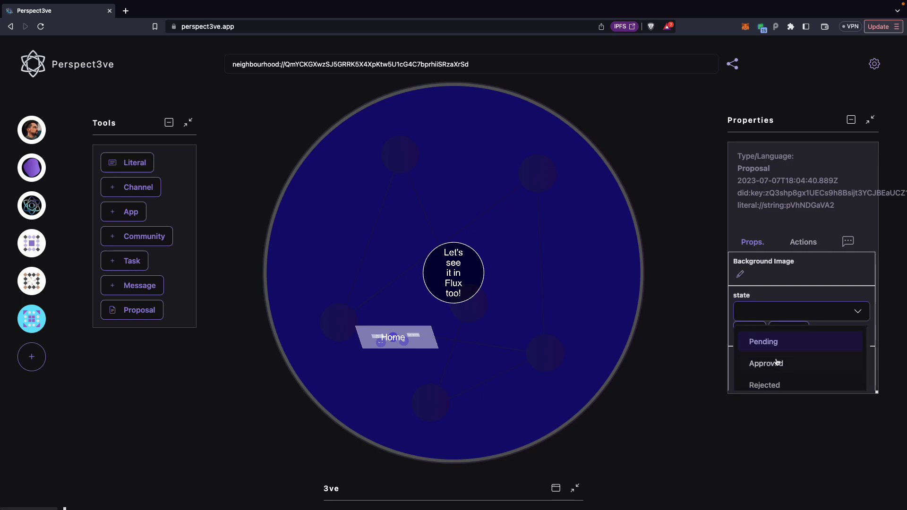
click(797, 371)
click(749, 331)
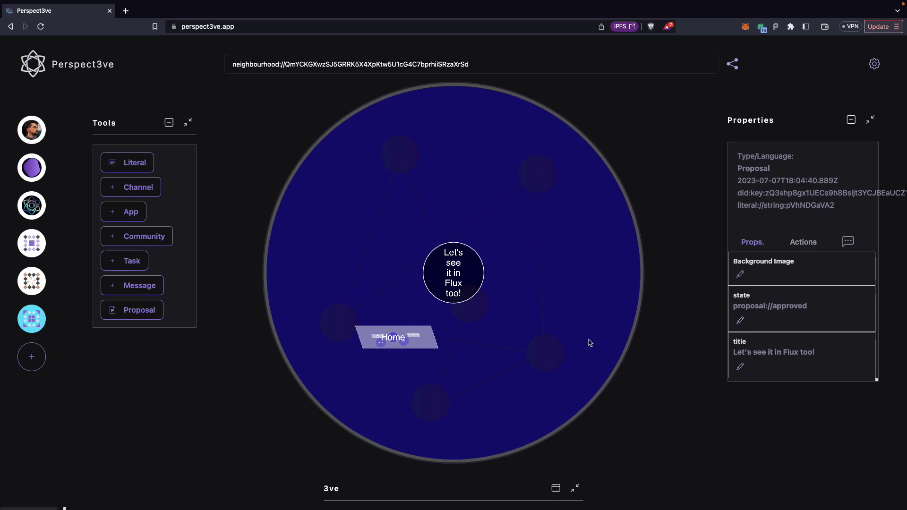
Switch to Flux and view the Home channel's Proposals in the Table view
key(ctrl+Up)
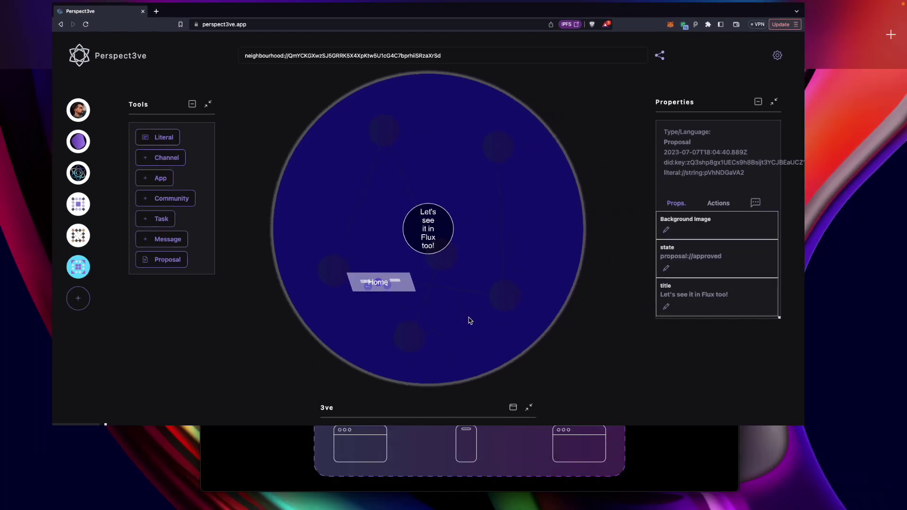
click(584, 45)
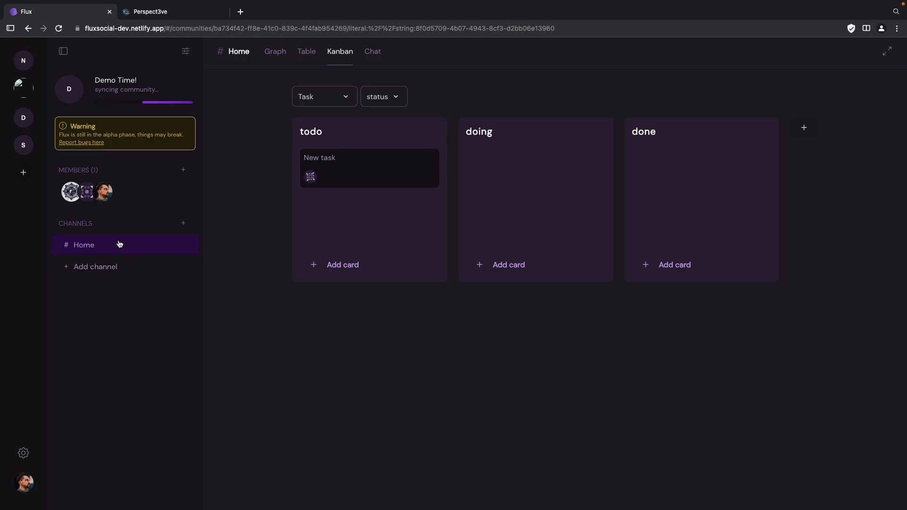
click(311, 53)
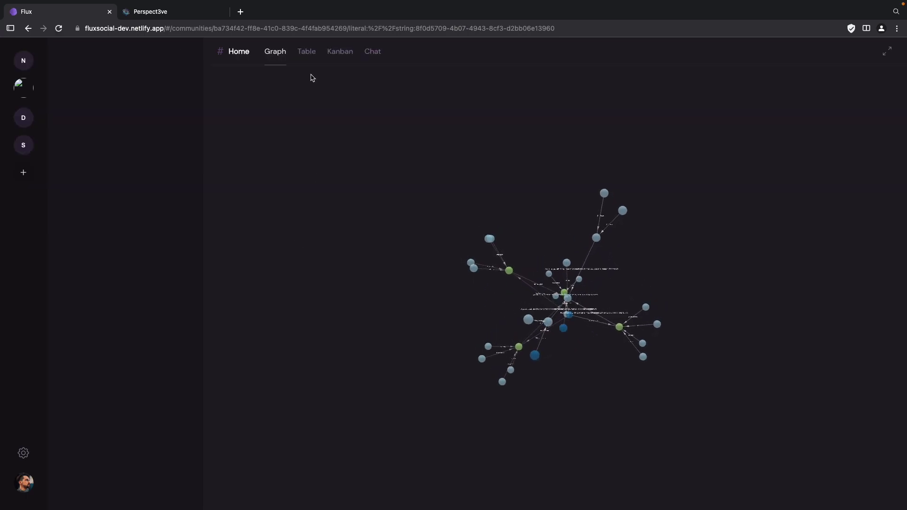
click(309, 55)
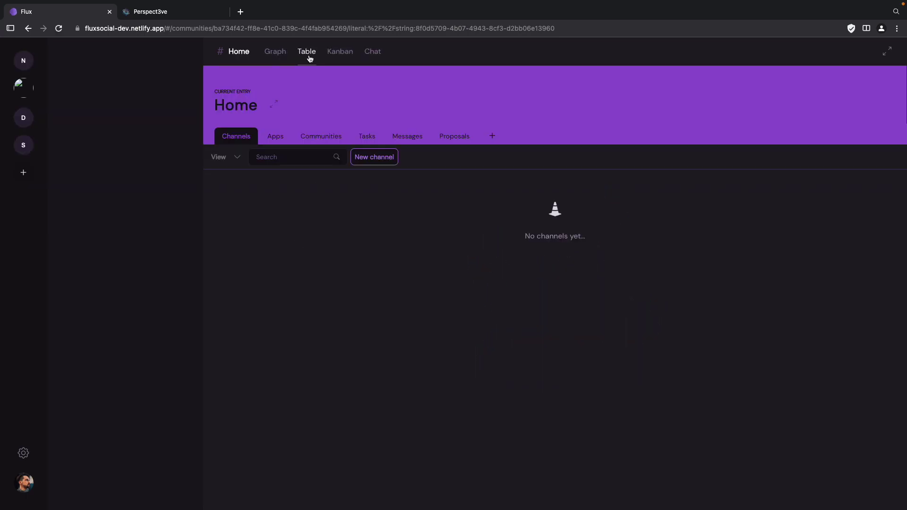
click(458, 141)
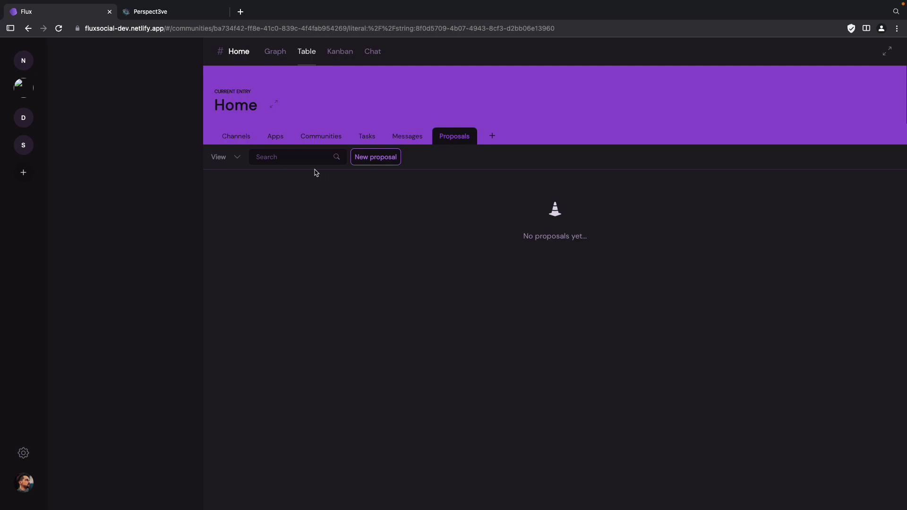
Return to Perspect3ve and move the "Let's see it in Flux too!" proposal into the Home channel
key(ctrl+Up)
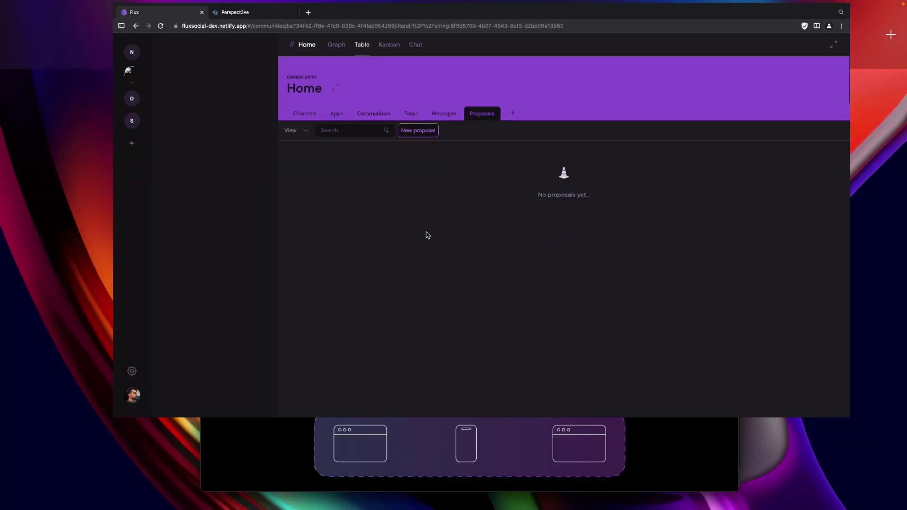
click(613, 30)
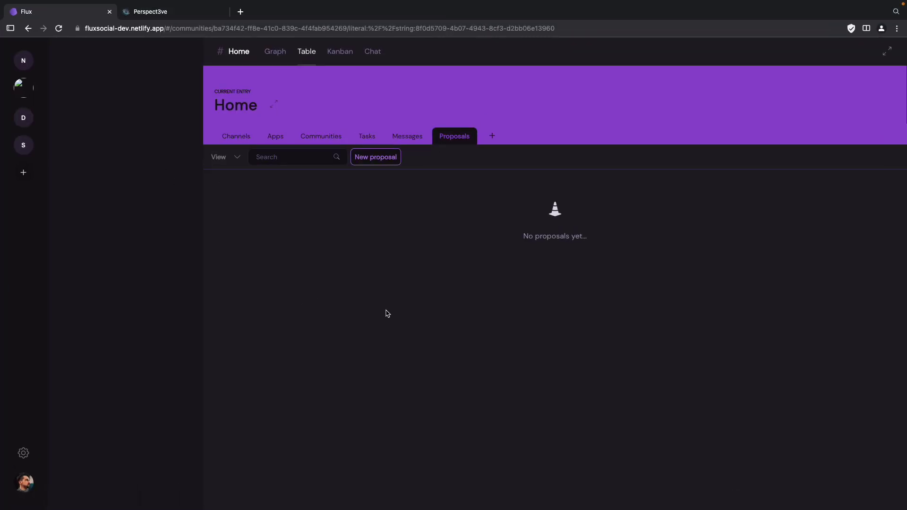
key(ctrl+Up)
click(338, 42)
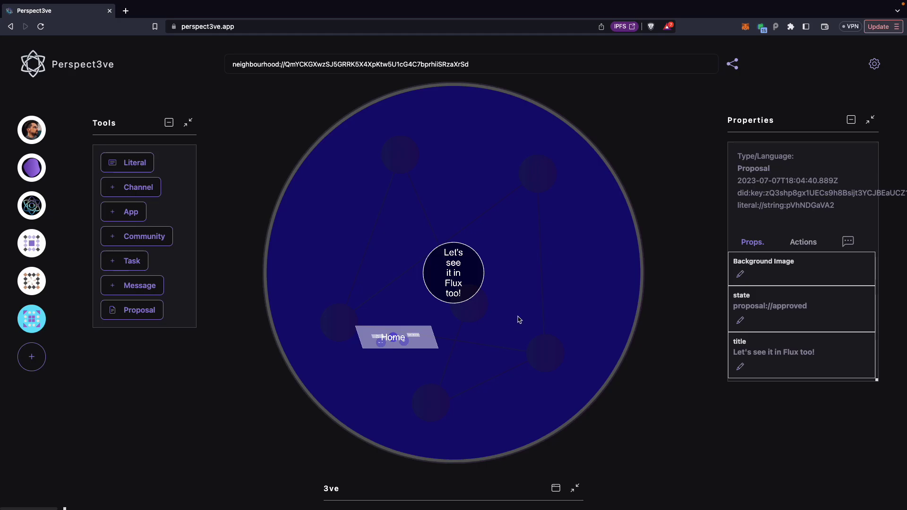
click(396, 344)
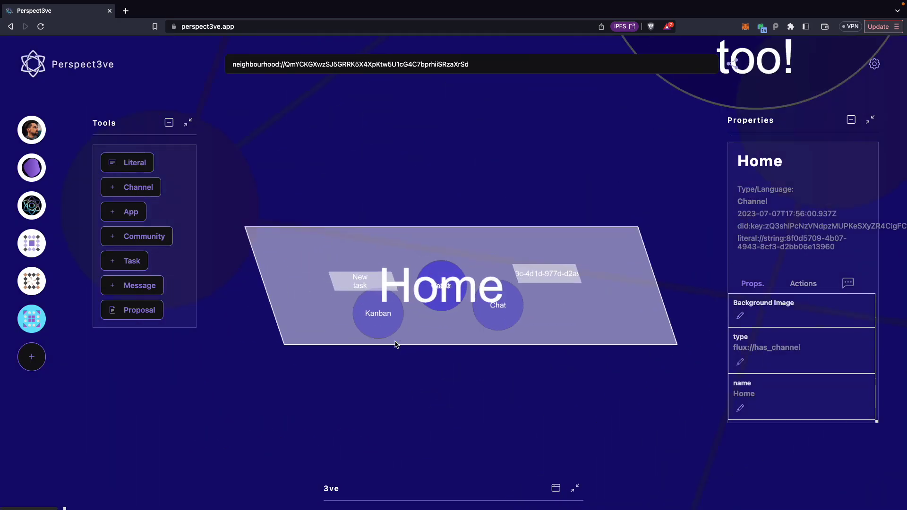
click(513, 151)
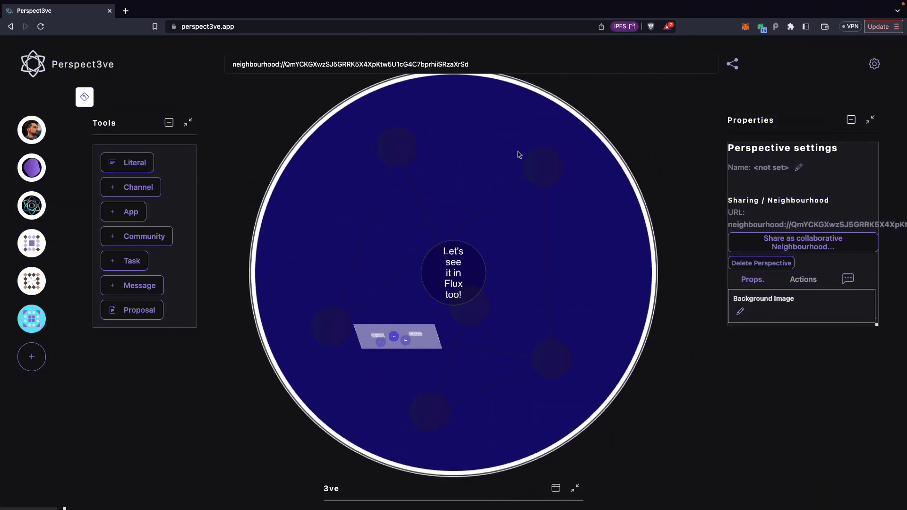
click(464, 279)
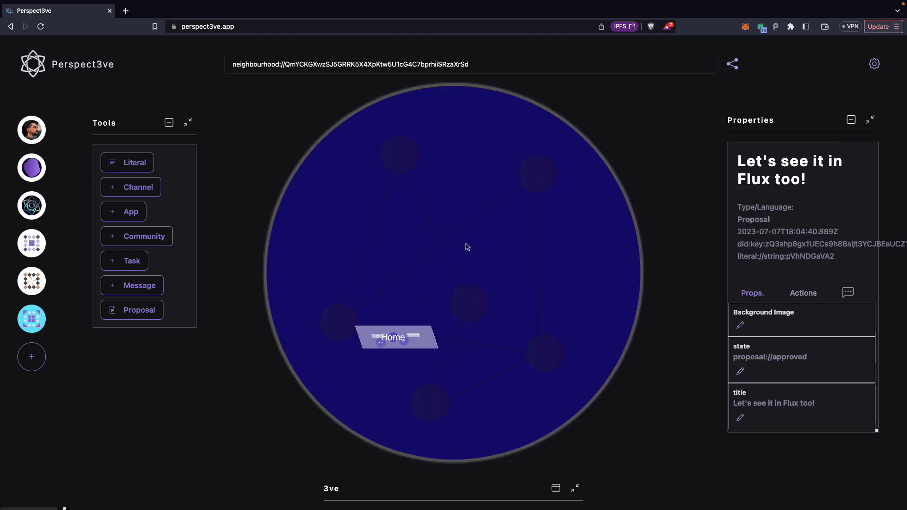
Switch back to Flux and reload the Home channel page
key(ctrl+Right)
key(ctrl+Right)
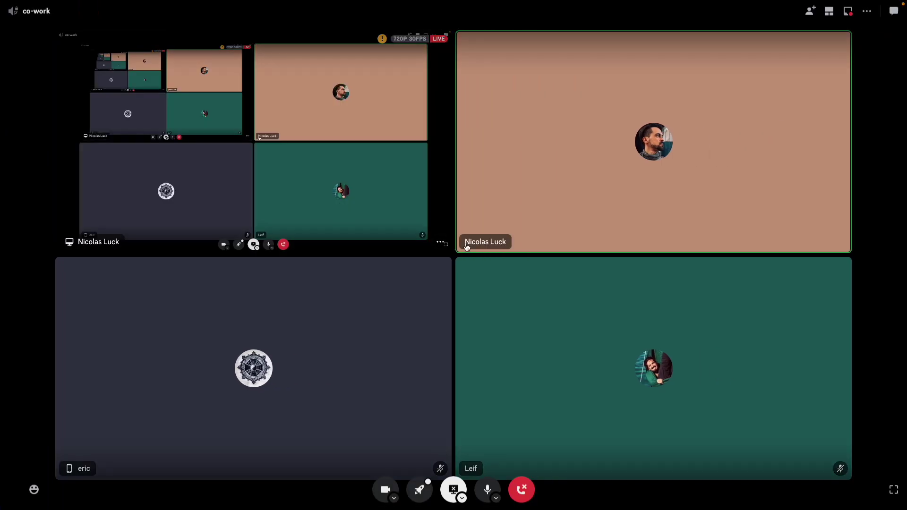
key(ctrl+Up)
key(ctrl+Left)
key(ctrl+Left)
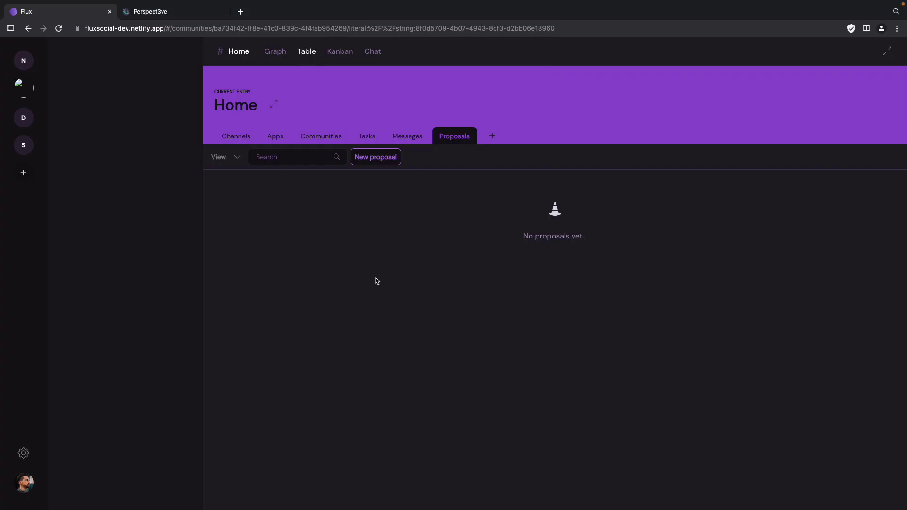
key(super+r)
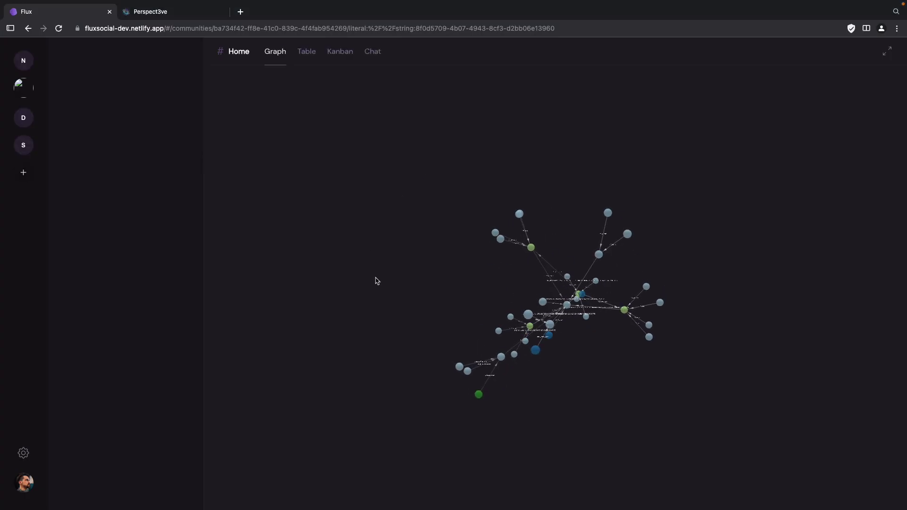
Show the Home channel's Proposals in the Table view and set the "Let's see it in Flux too!" proposal's state to Rejected
click(312, 53)
click(459, 140)
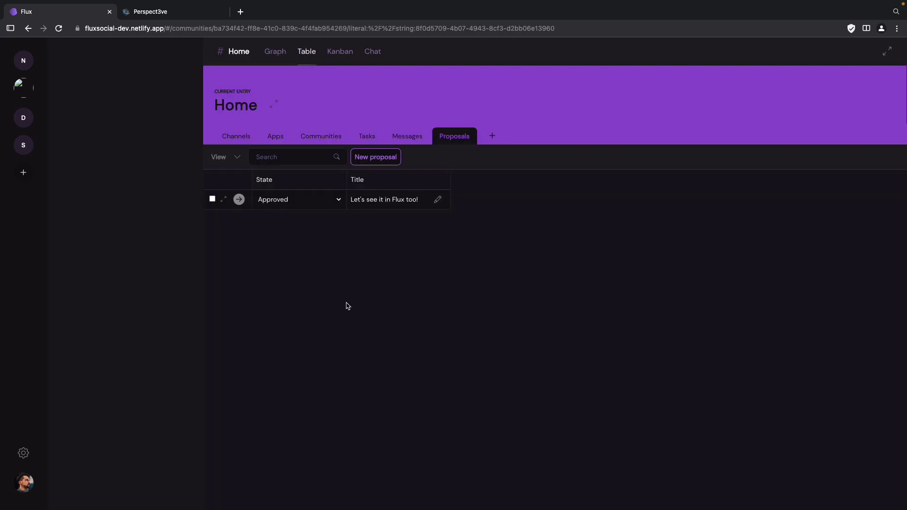
click(339, 201)
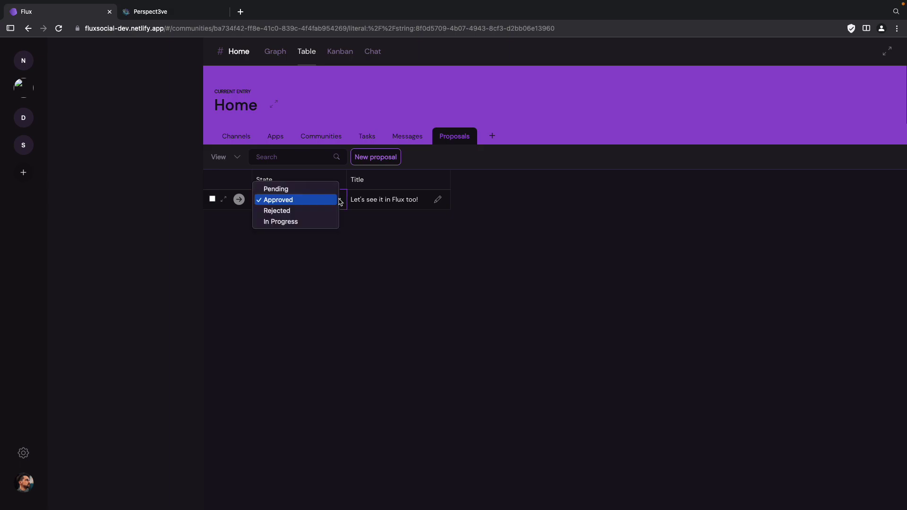
click(313, 215)
Switch to Perspect3ve, enter the Home channel and inspect the properties of the "Let's see it in Flux too!" proposal
key(ctrl+Up)
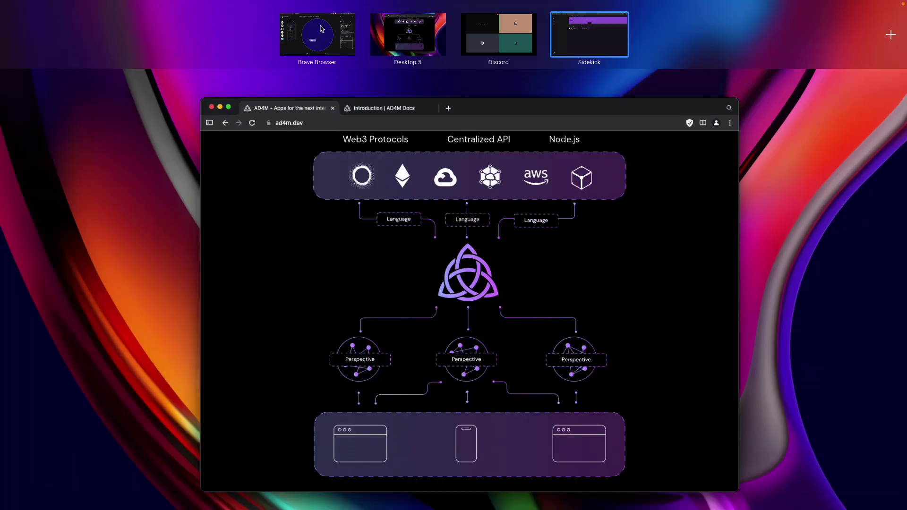
click(322, 29)
click(403, 338)
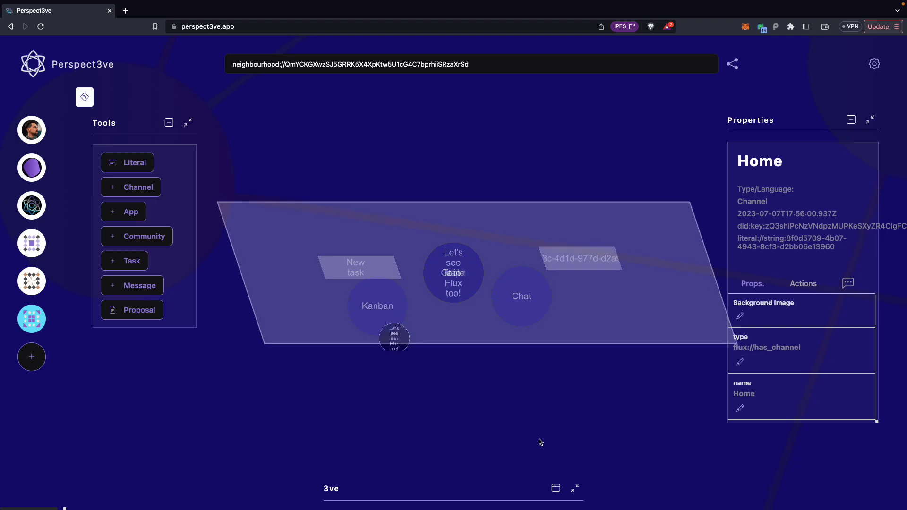
click(540, 442)
click(407, 341)
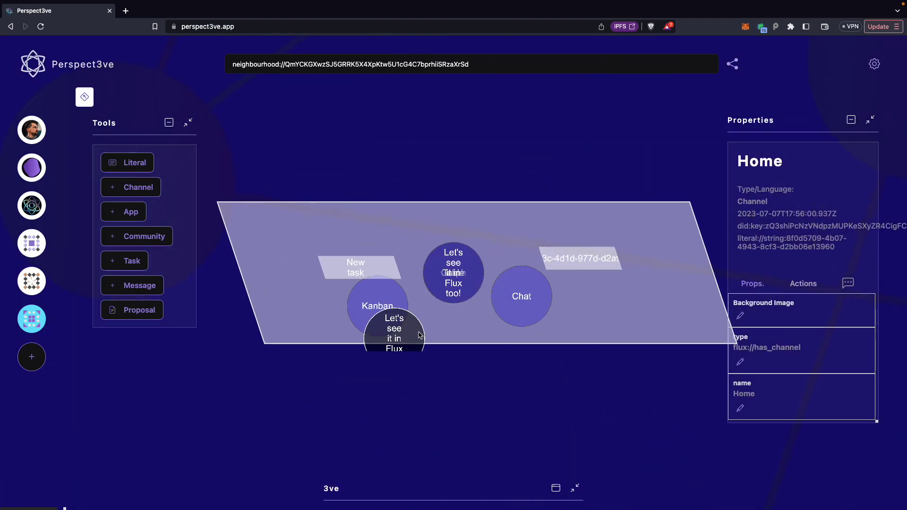
click(461, 277)
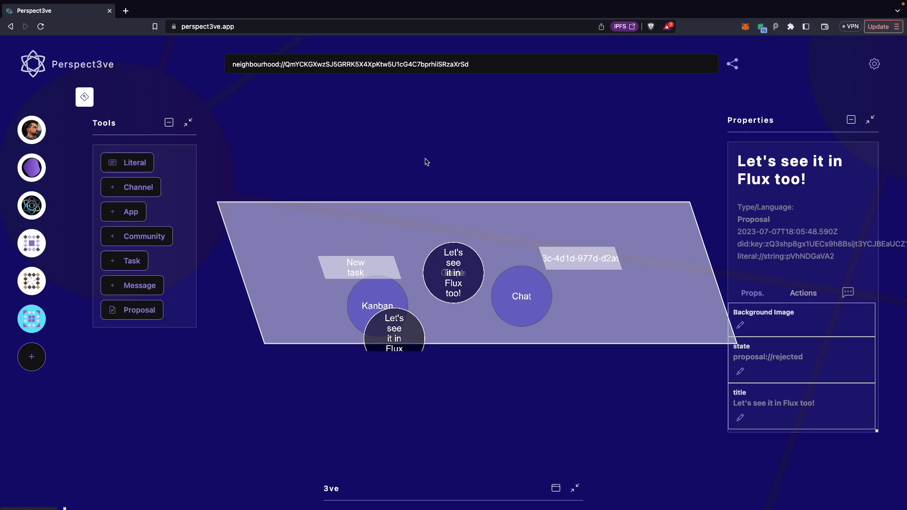
Switch back to Flux and set the Home channel's Kanban board to display the Proposal type
key(ctrl+Up)
click(590, 34)
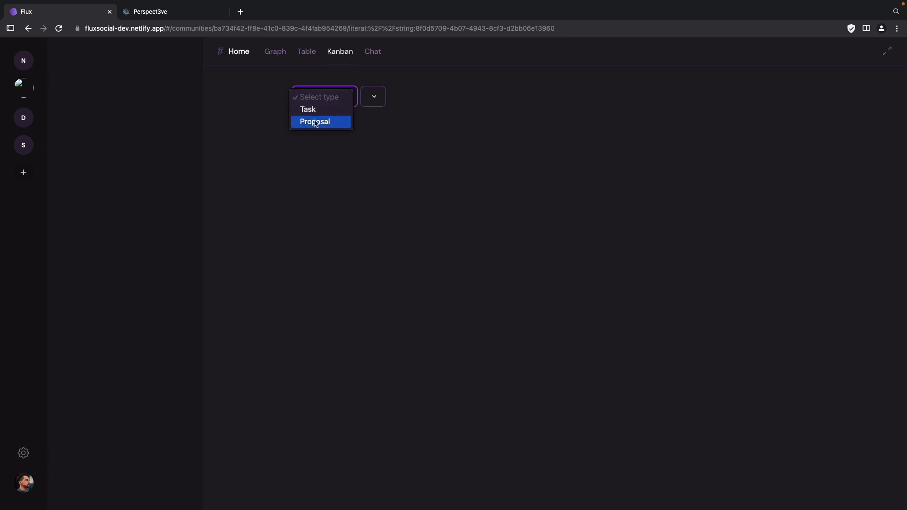
click(390, 123)
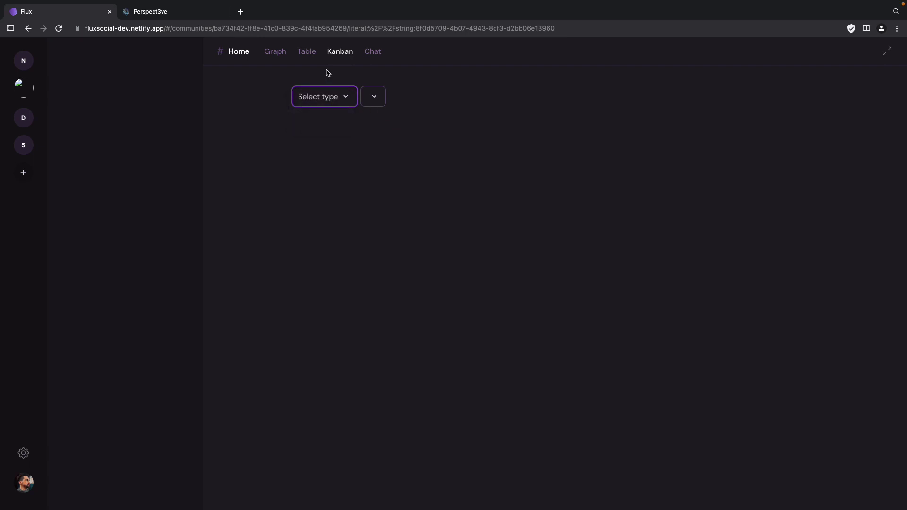
click(312, 60)
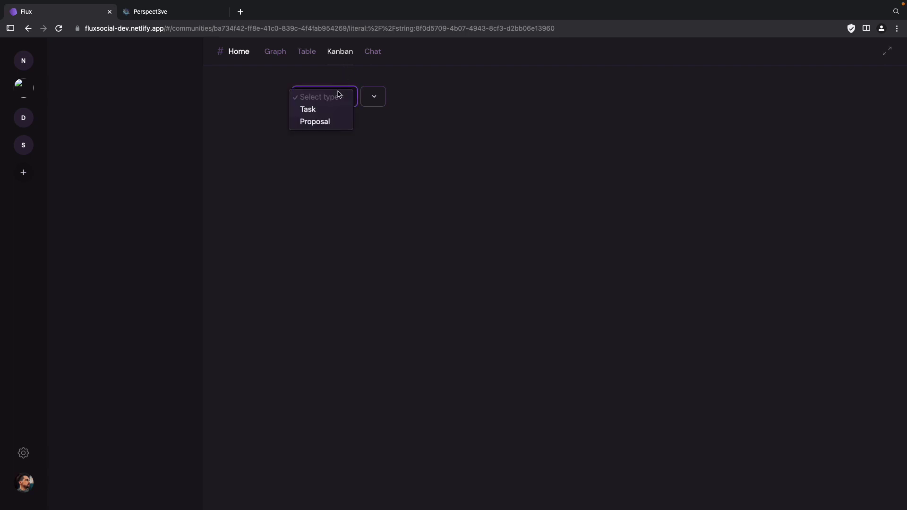
click(330, 123)
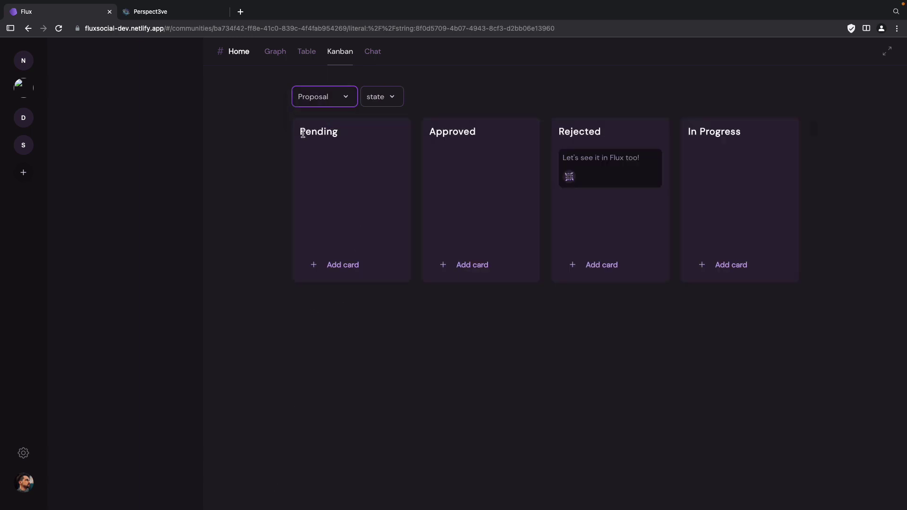
double_click(303, 134)
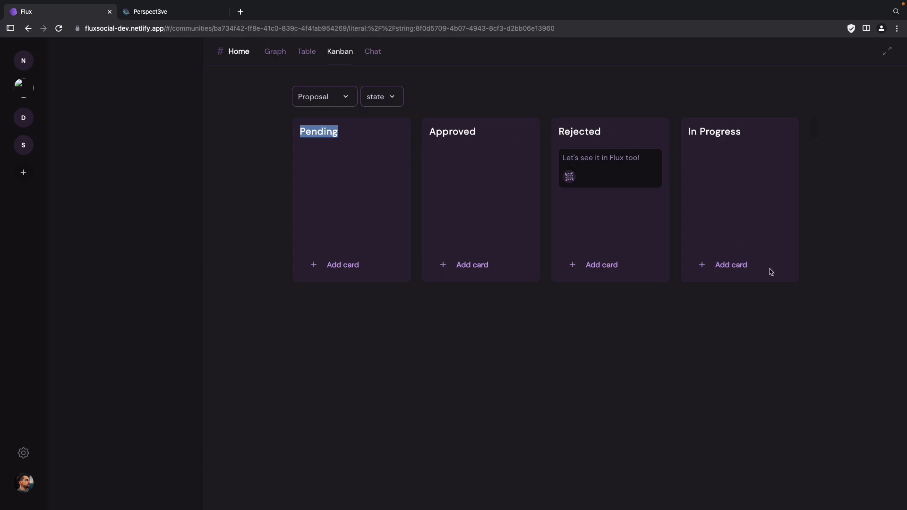
click(705, 333)
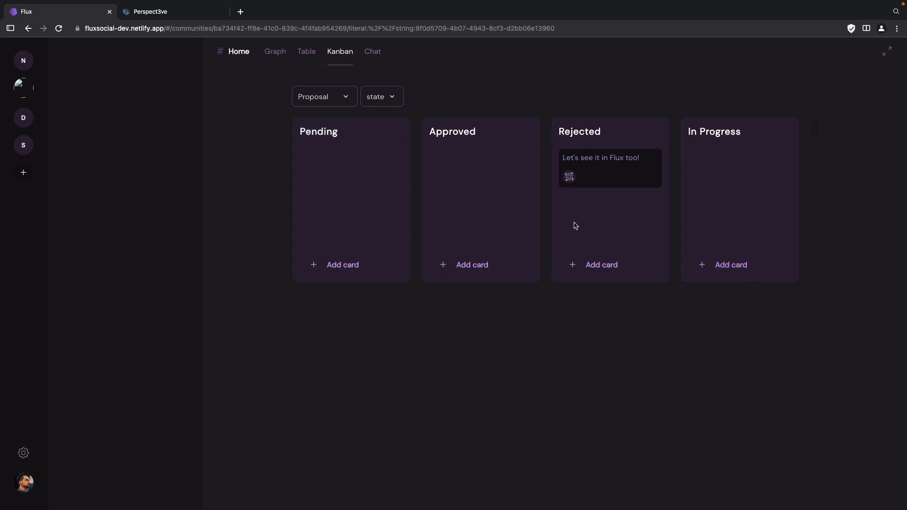
drag(619, 168, 559, 482)
key(ctrl+Up)
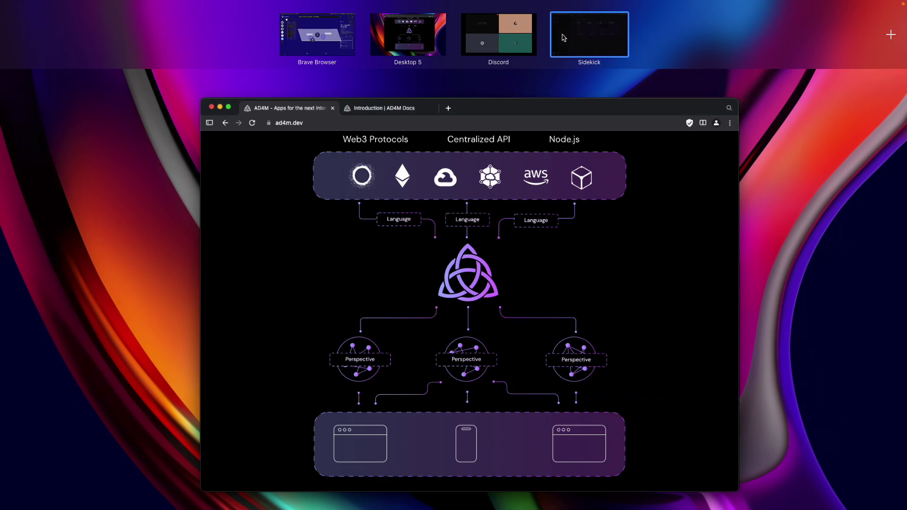
click(564, 37)
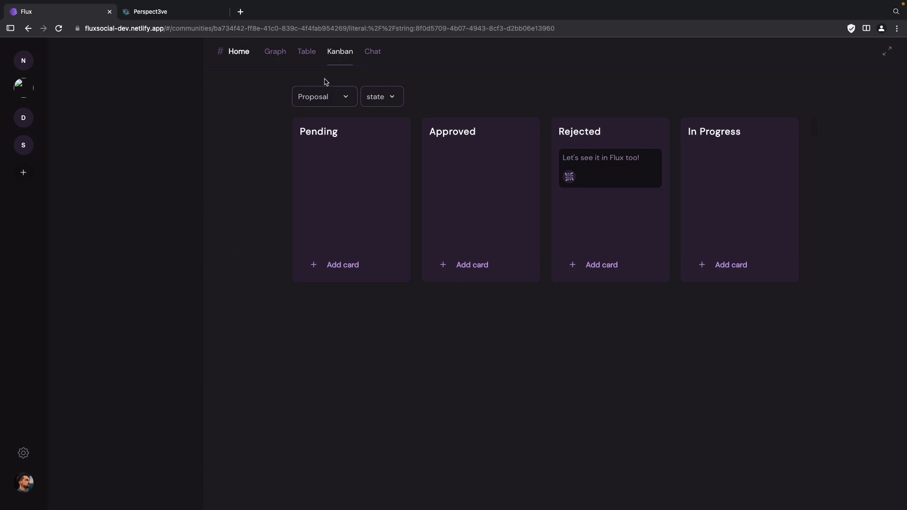
Set the title of the second proposal in the Home channel's Table view to "test"
click(307, 51)
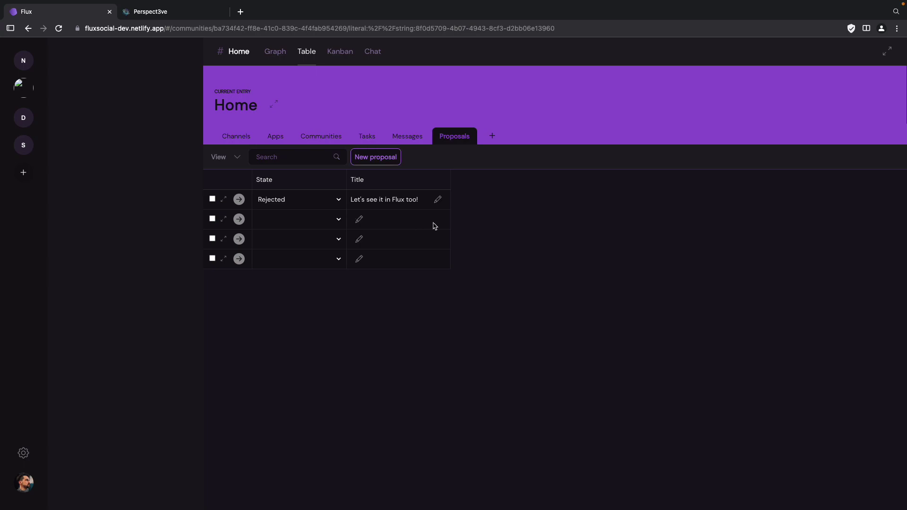
click(360, 219)
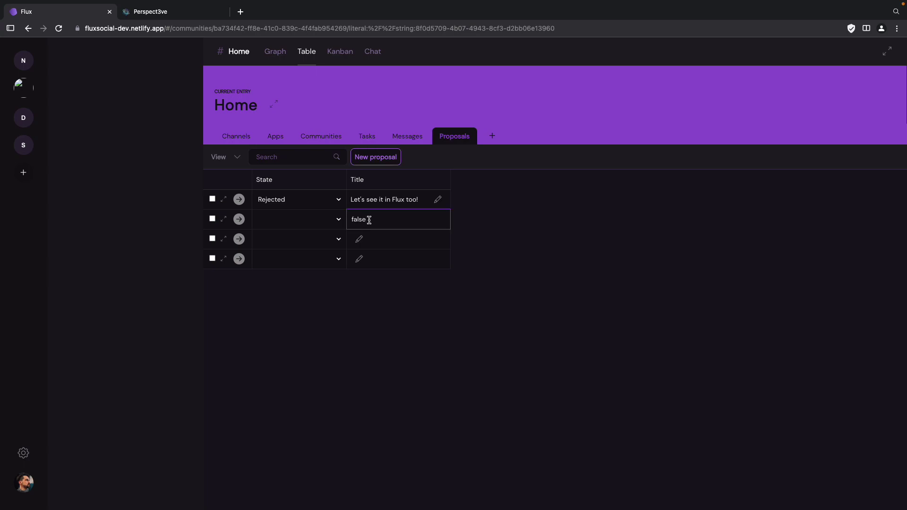
double_click(369, 220)
text(test)
key(Return)
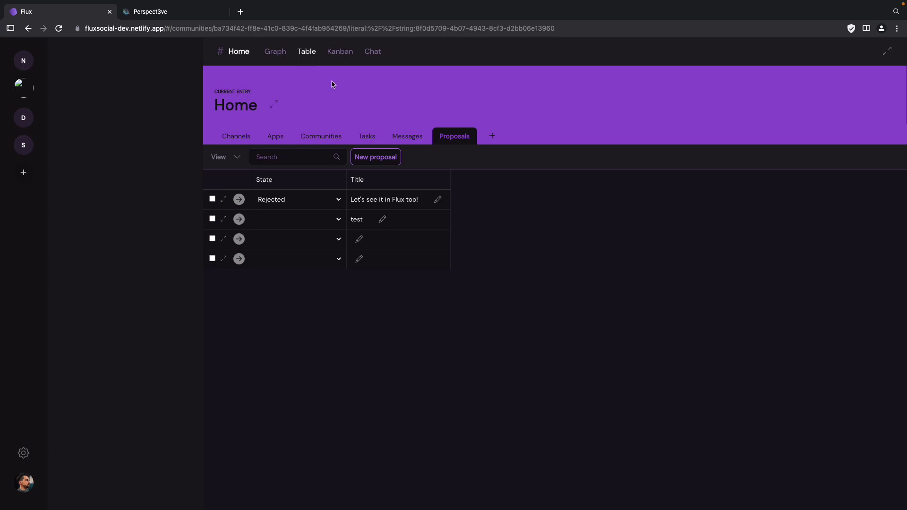
Reload the Home channel page and set its Kanban board to display the Proposal type
click(347, 52)
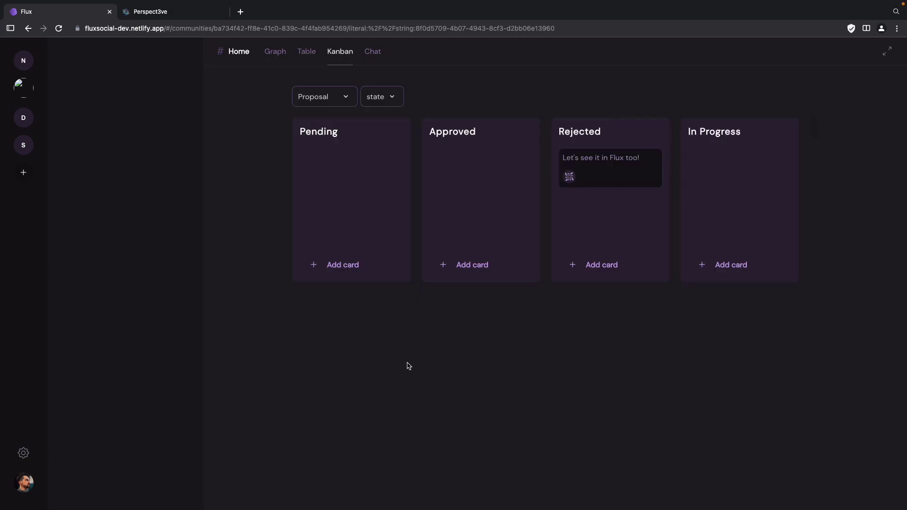
key(super+r)
click(338, 56)
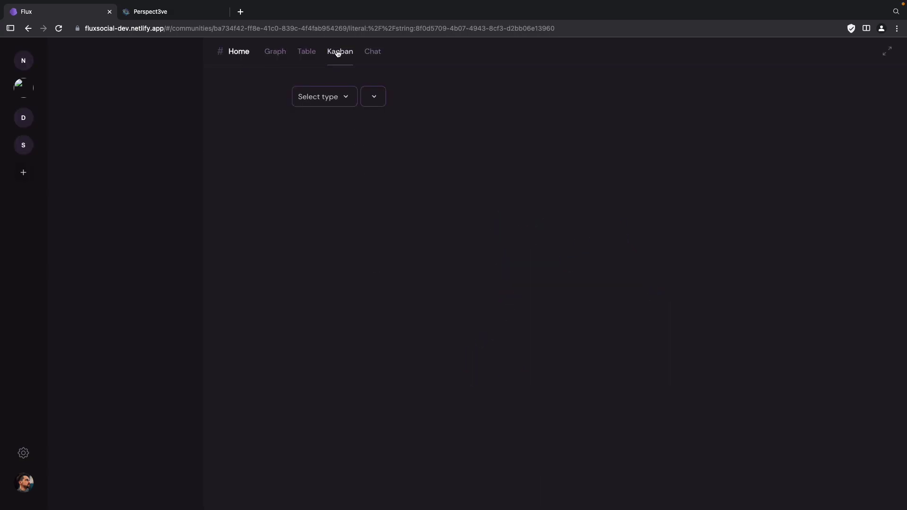
click(324, 97)
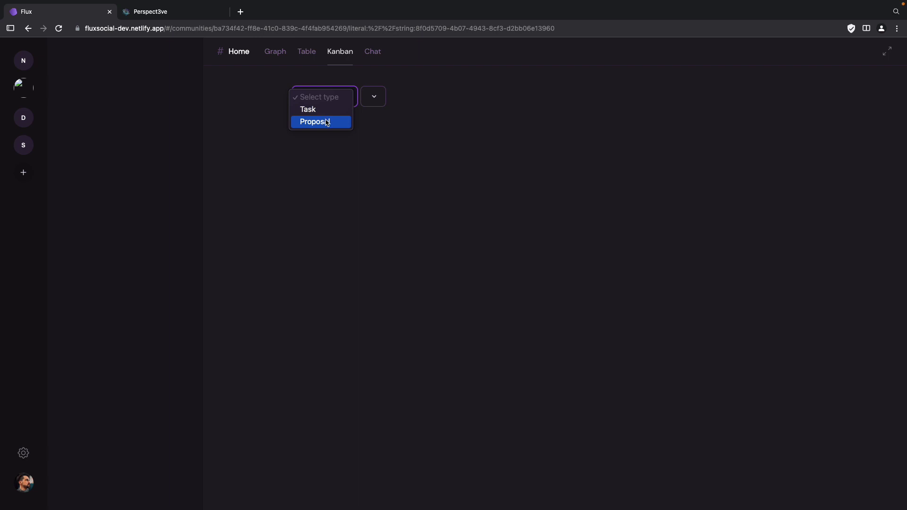
click(315, 122)
Set the "test" proposal's state to Approved in the Table view and return to the Kanban board
click(284, 53)
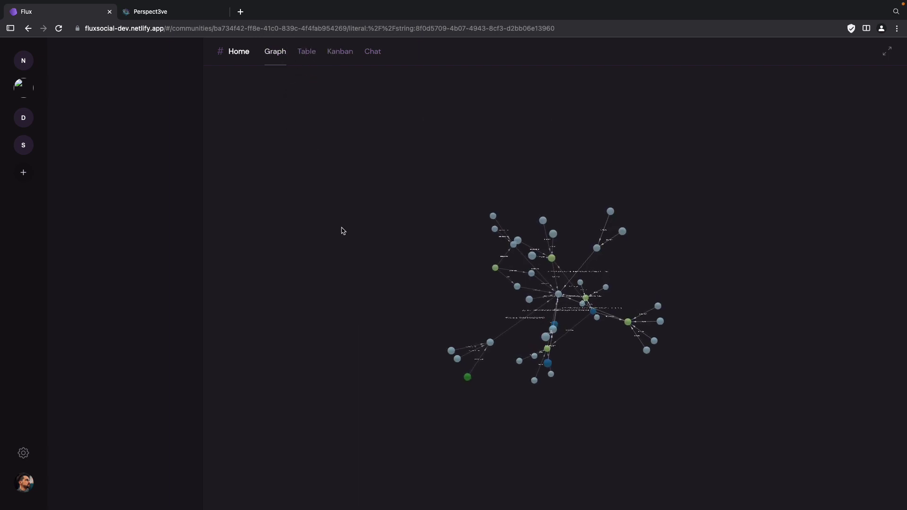
click(308, 53)
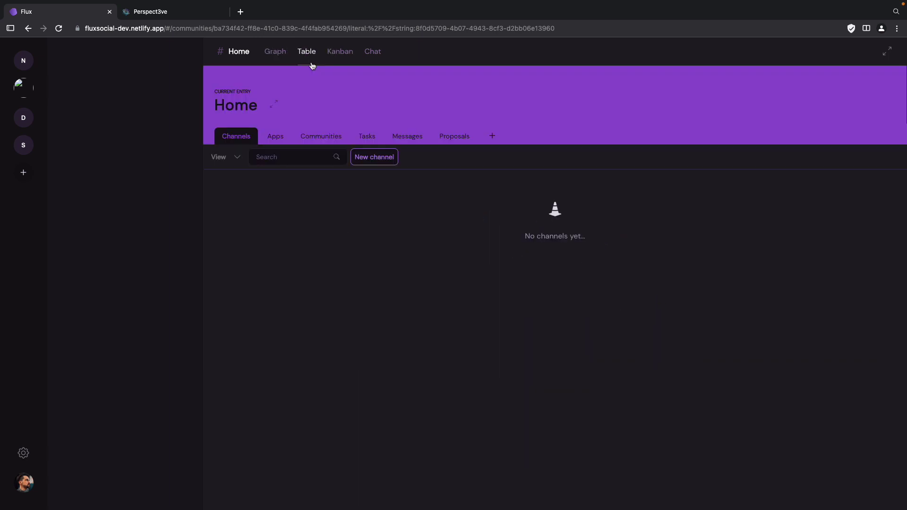
click(454, 136)
click(326, 219)
click(302, 231)
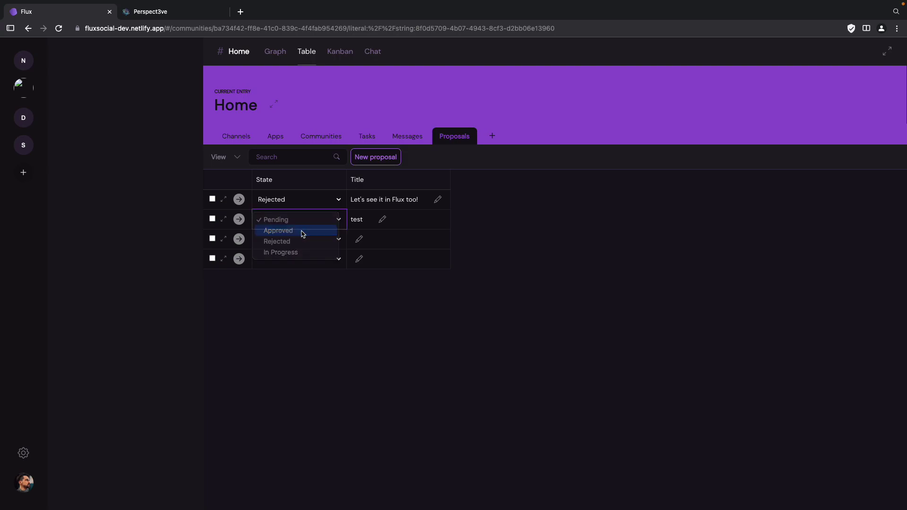
click(338, 53)
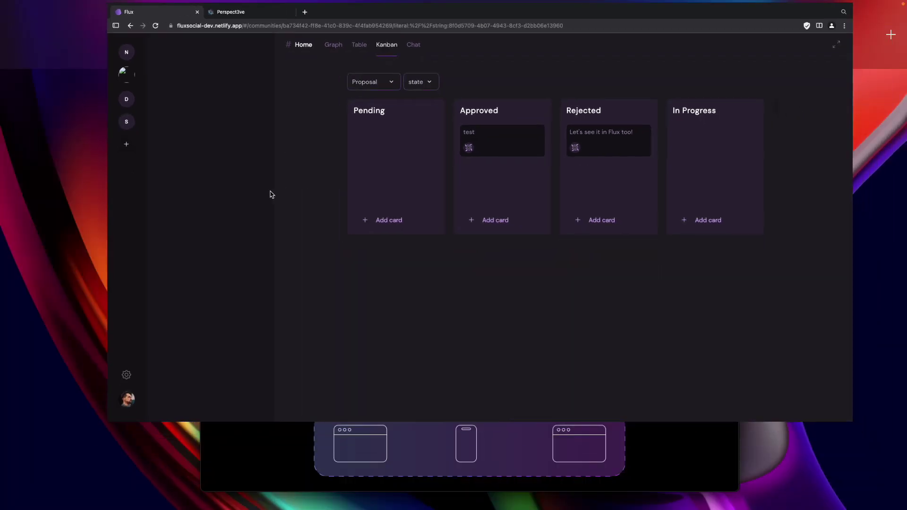
Switch to Perspect3ve, expand the 3ve assistant chat to view it and minimize it again
key(ctrl+Up)
click(296, 23)
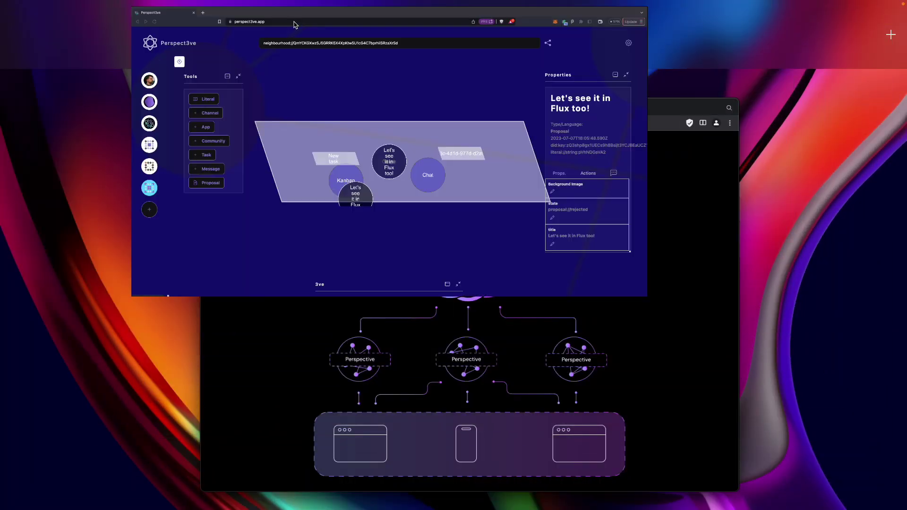
click(557, 489)
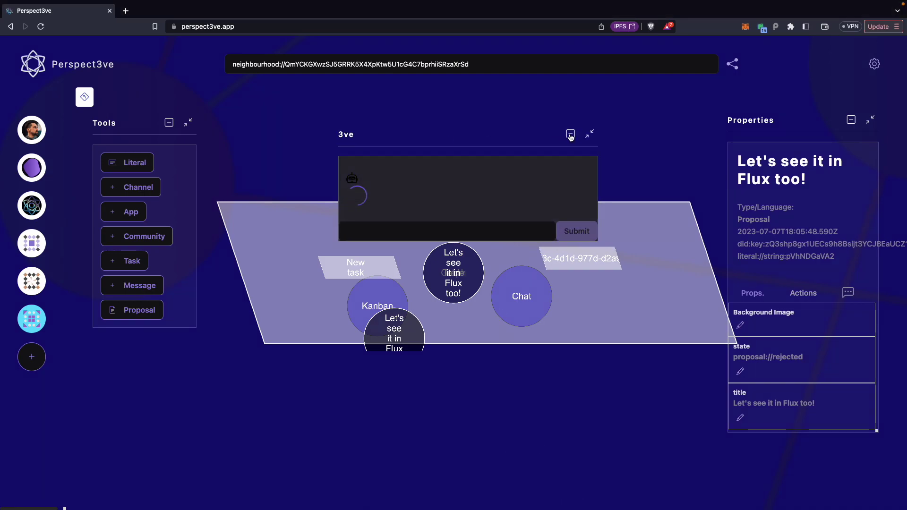
click(571, 135)
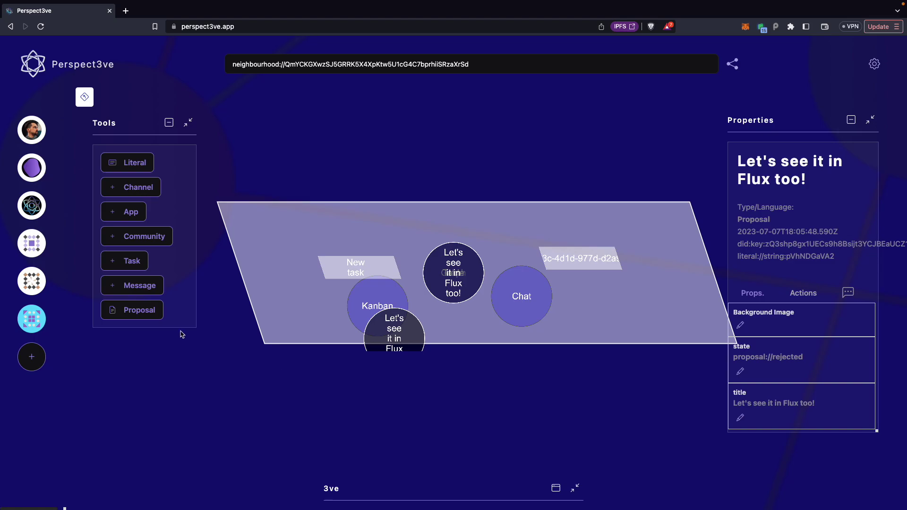
Switch back to Flux and view the Home channel's data in the Graph view
key(ctrl+Up)
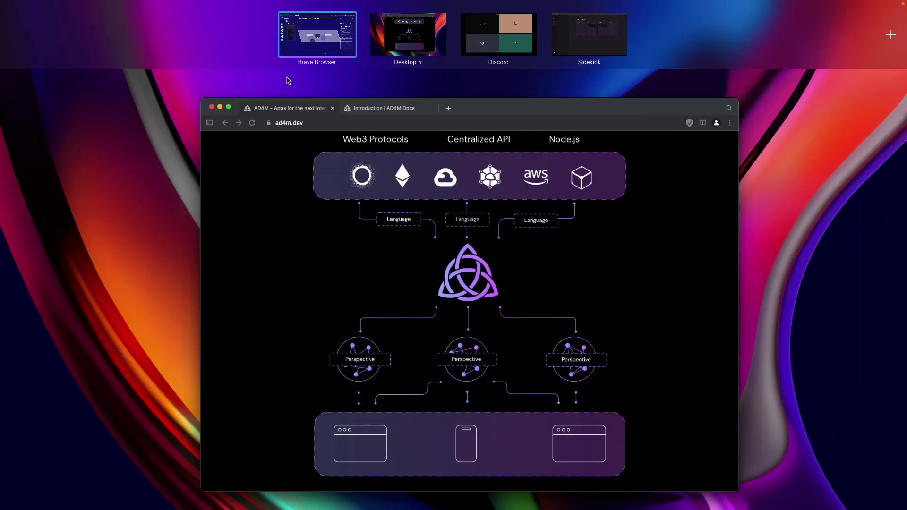
click(585, 54)
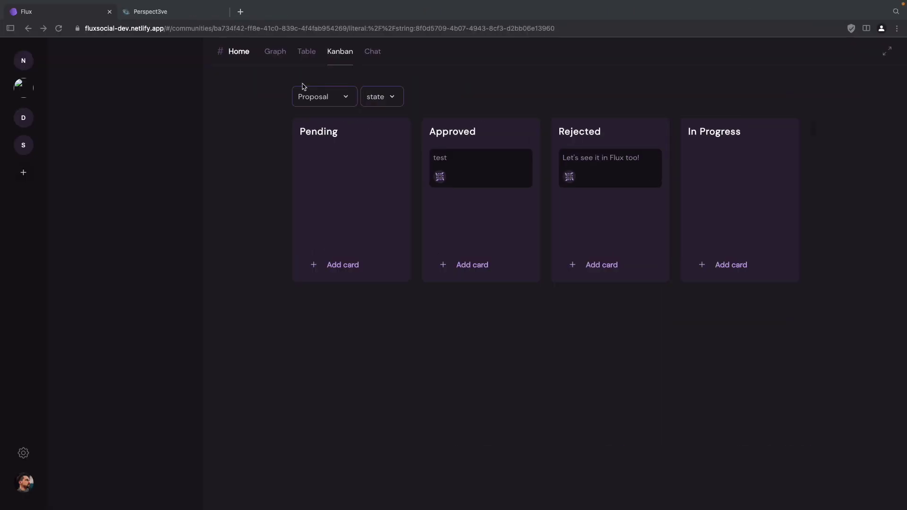
click(276, 53)
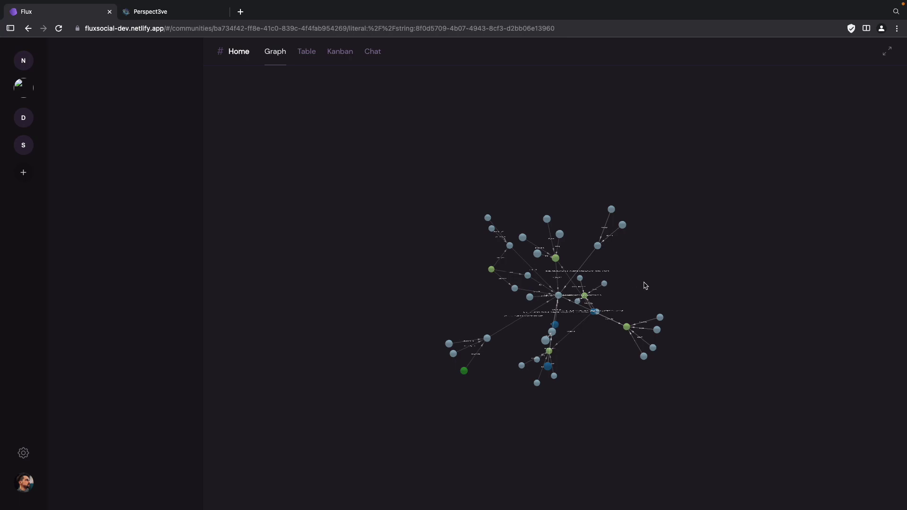